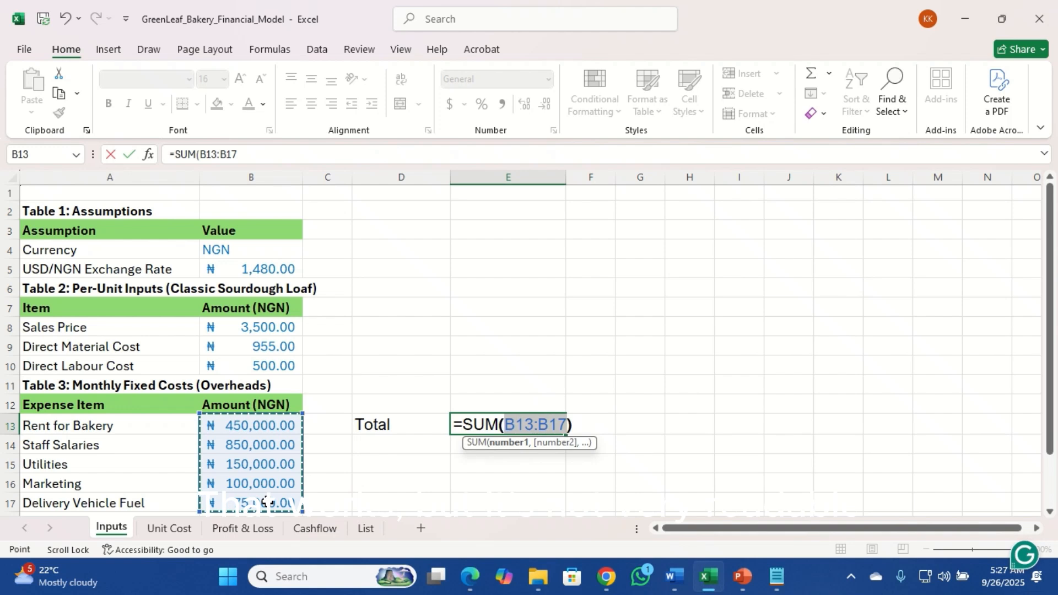
Complete the =SUM(B13:B17) fixed-cost total in E13 and autofit column E to show the result
type(")")
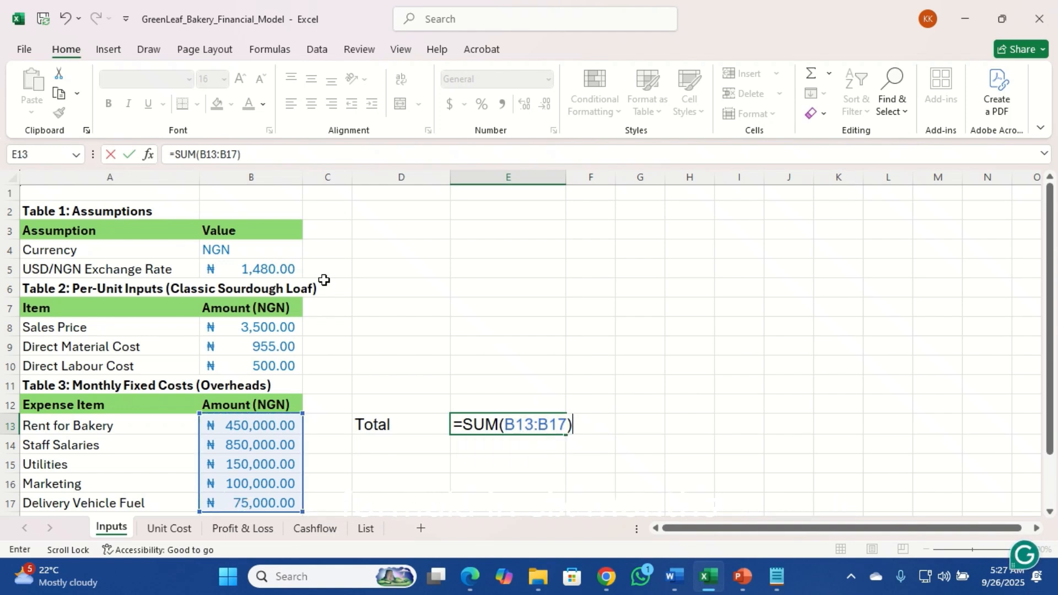
key("Return")
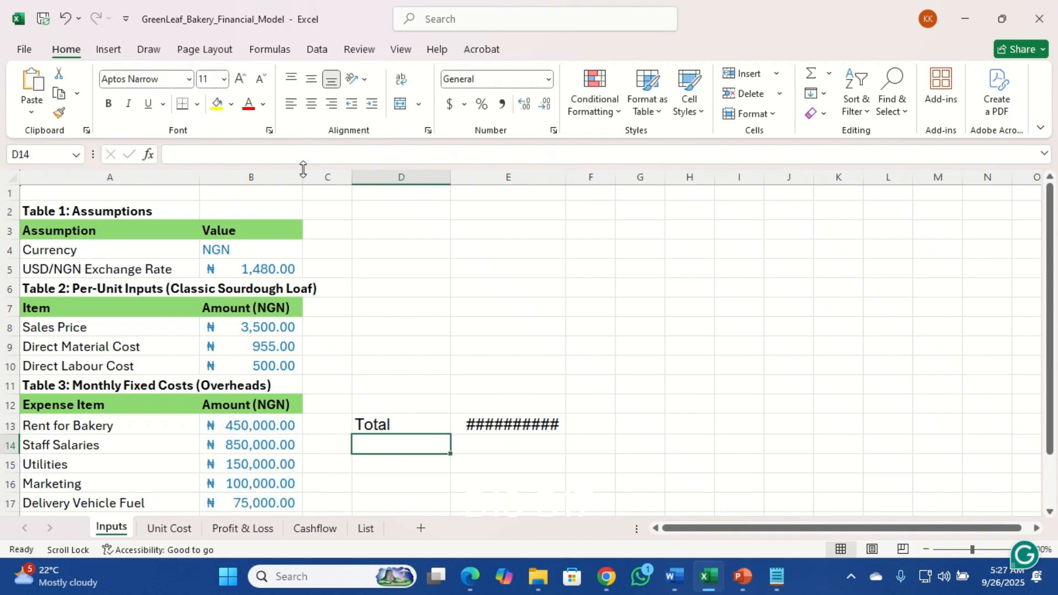
double_click(567, 175)
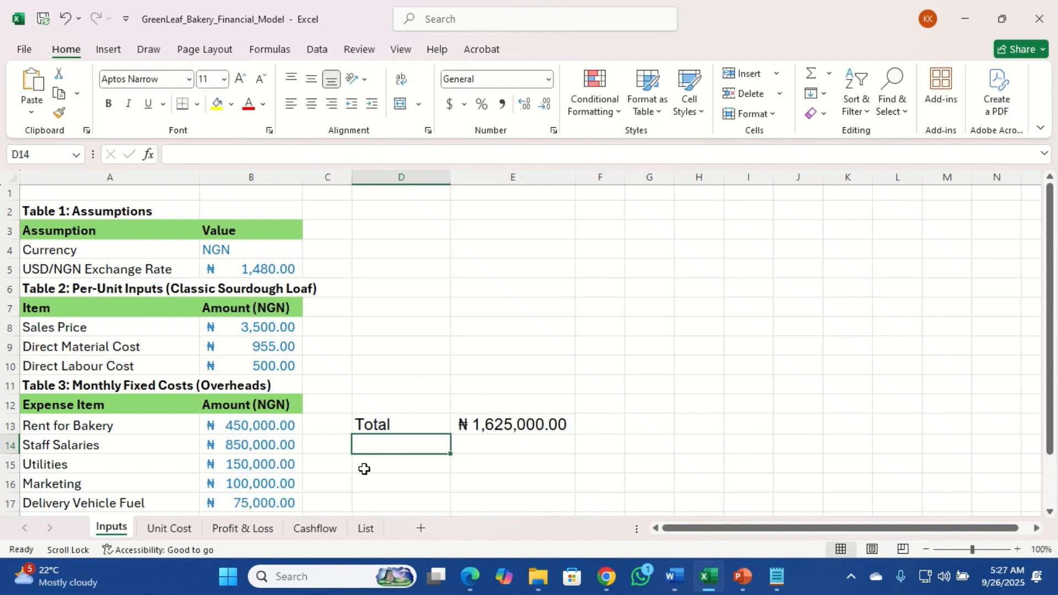
On the Unit Cost sheet, format cells A1:B1 with the Arial Nova font at size 18
left_click(197, 527)
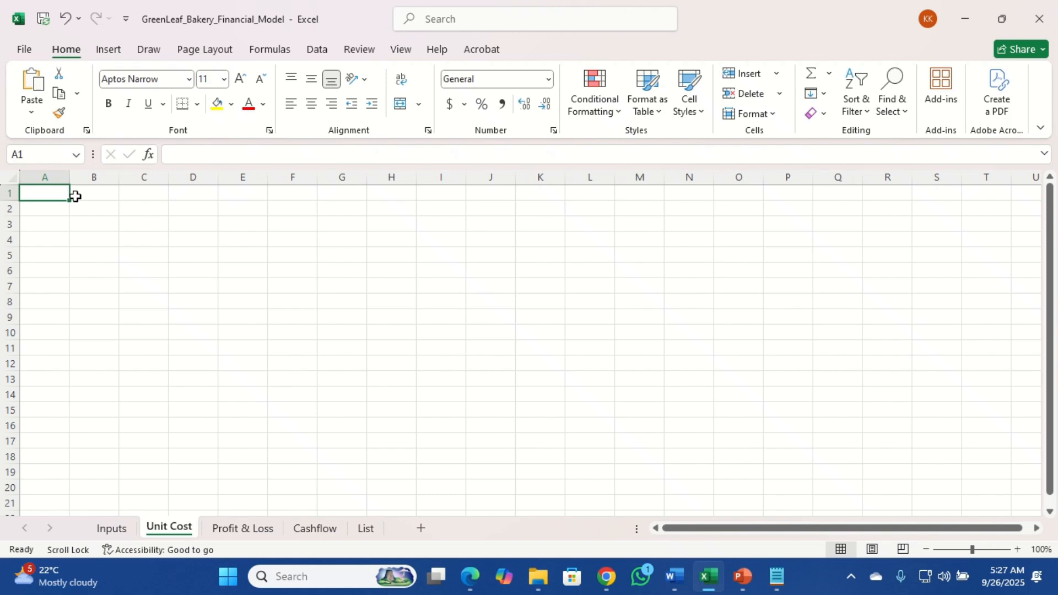
left_click_drag(74, 195, 84, 195)
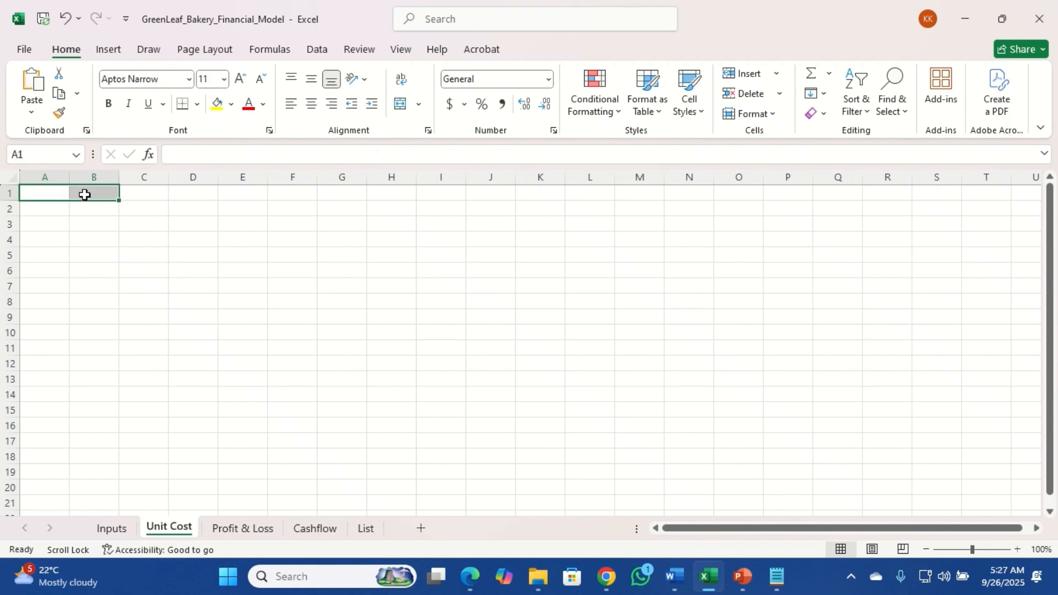
left_click(188, 80)
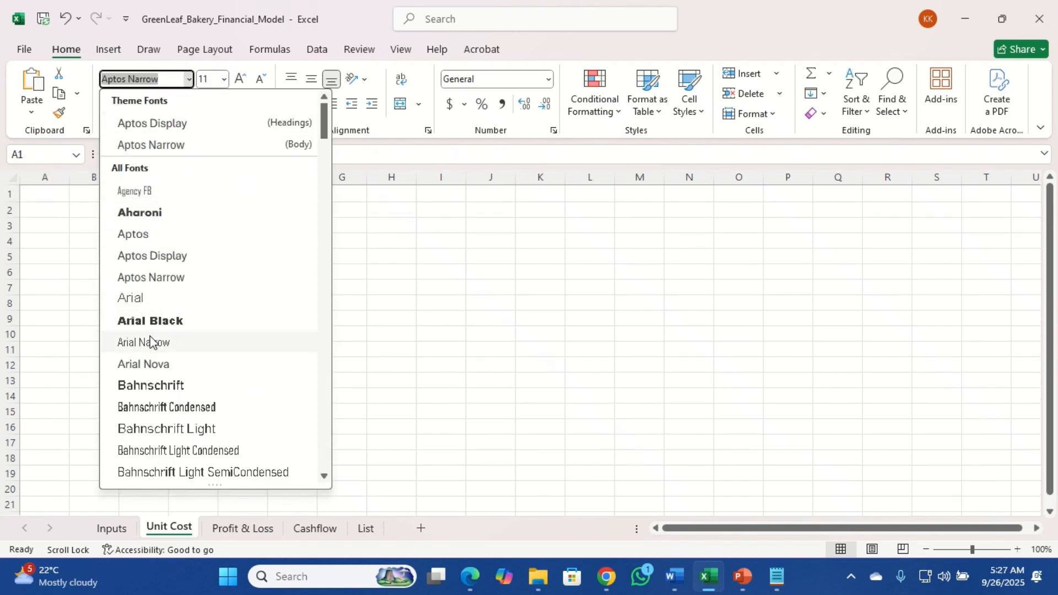
left_click(152, 364)
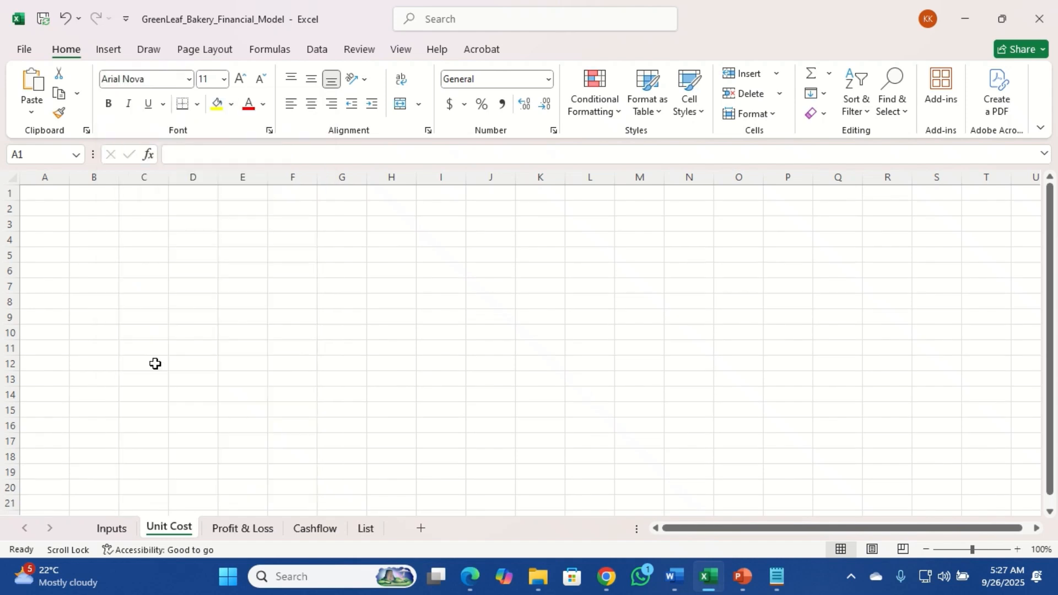
left_click(241, 79)
left_click(242, 80)
left_click(242, 80)
left_click(242, 79)
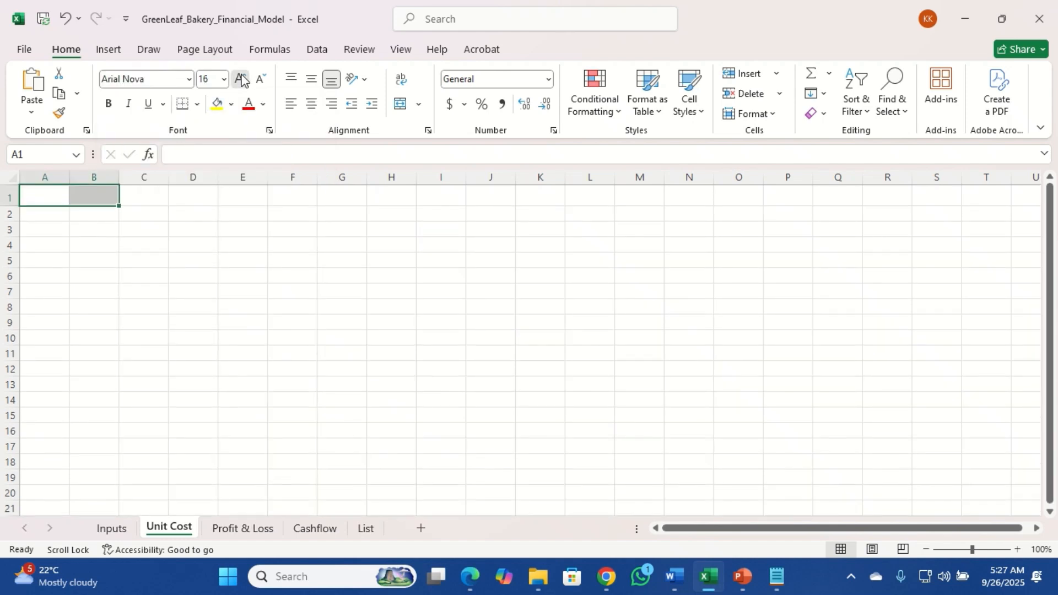
Enter the label Total in cell A1 of the Unit Cost sheet
left_click(48, 199)
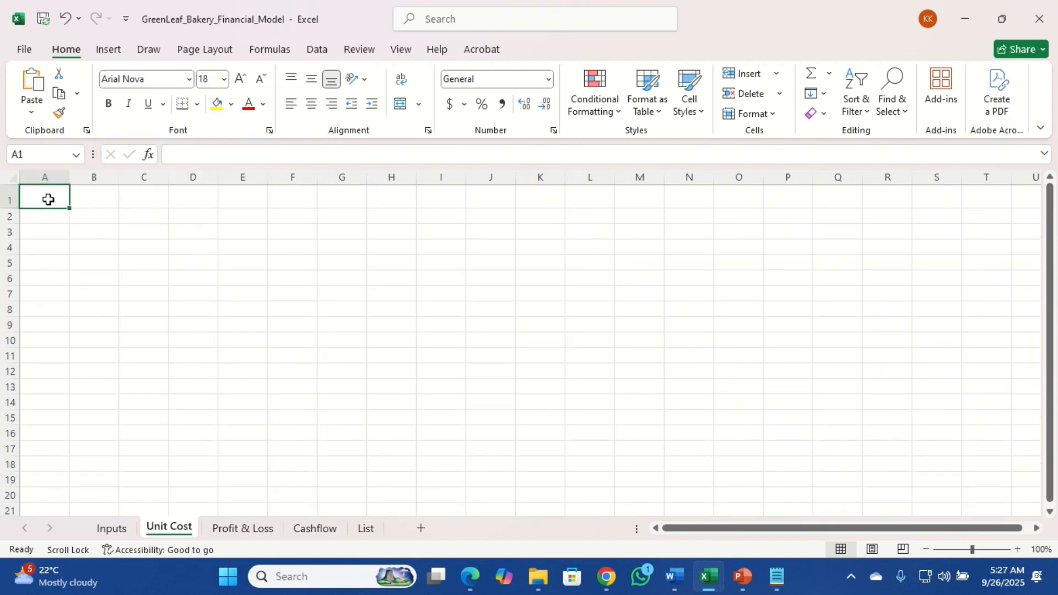
type("Total")
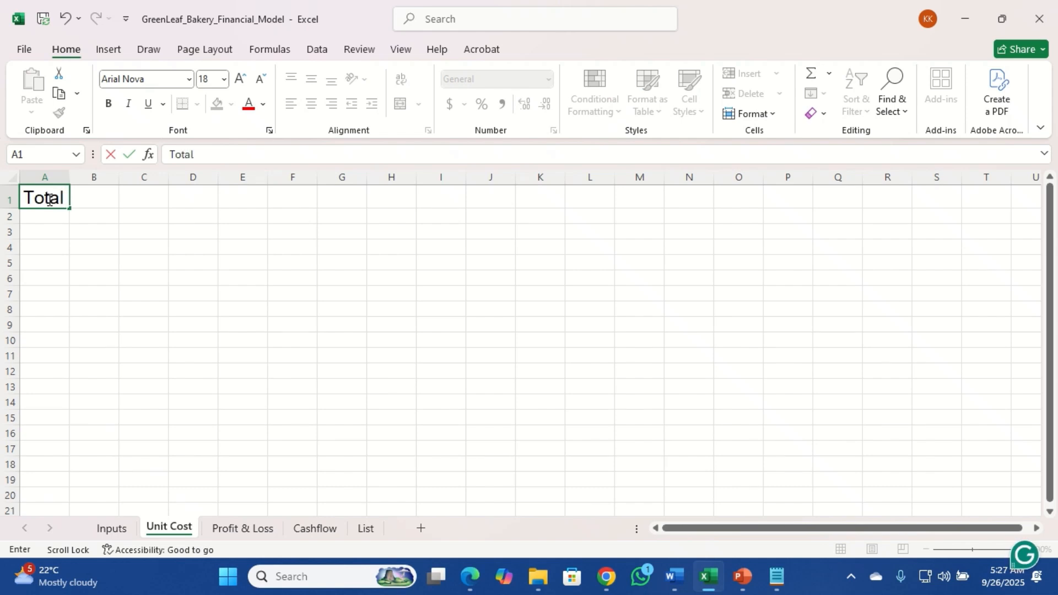
key("Tab")
In B1, enter a SUM formula referencing the Inputs sheet's fixed costs Inputs!B13:B17 and check the formula
type("=")
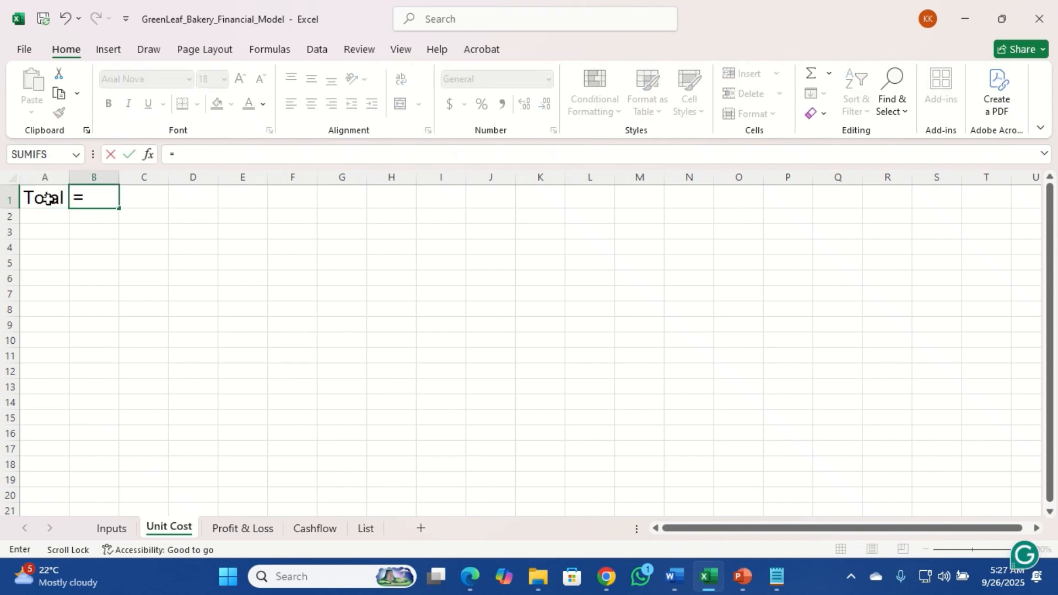
type("sum")
key("Tab")
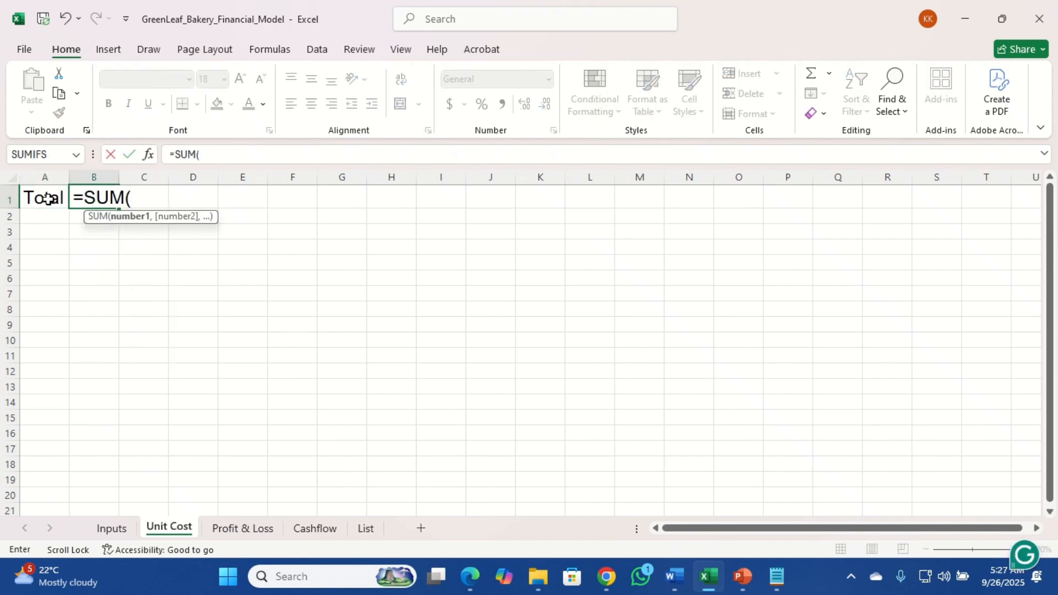
left_click(115, 531)
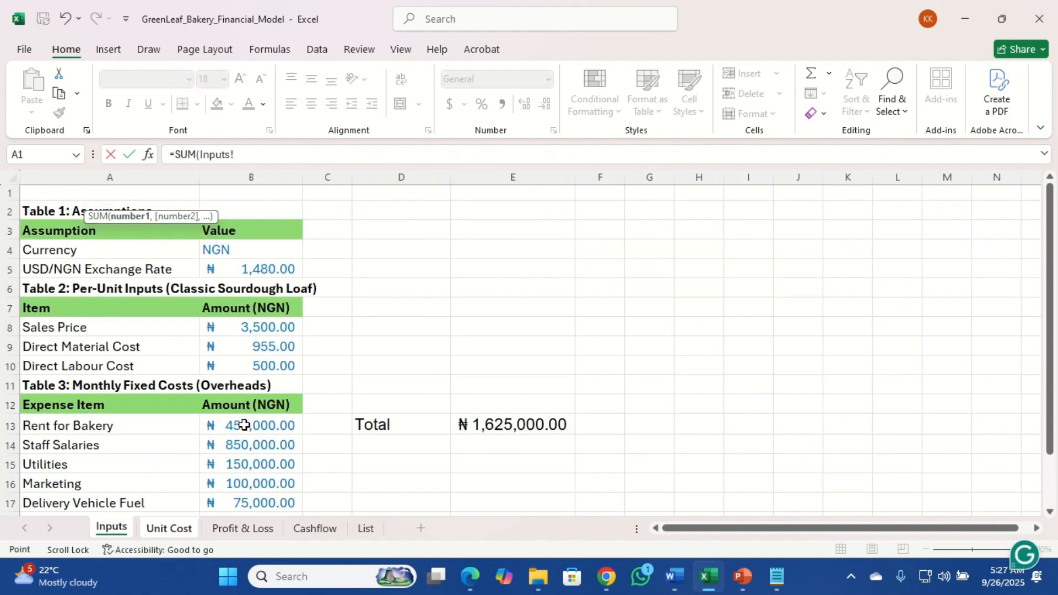
left_click_drag(245, 423, 255, 499)
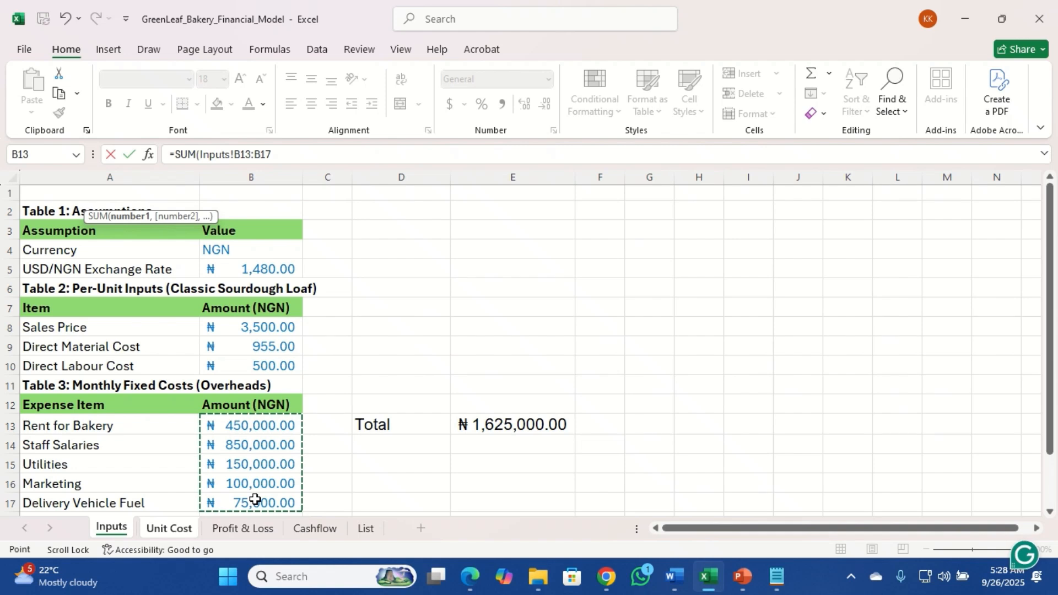
type(")")
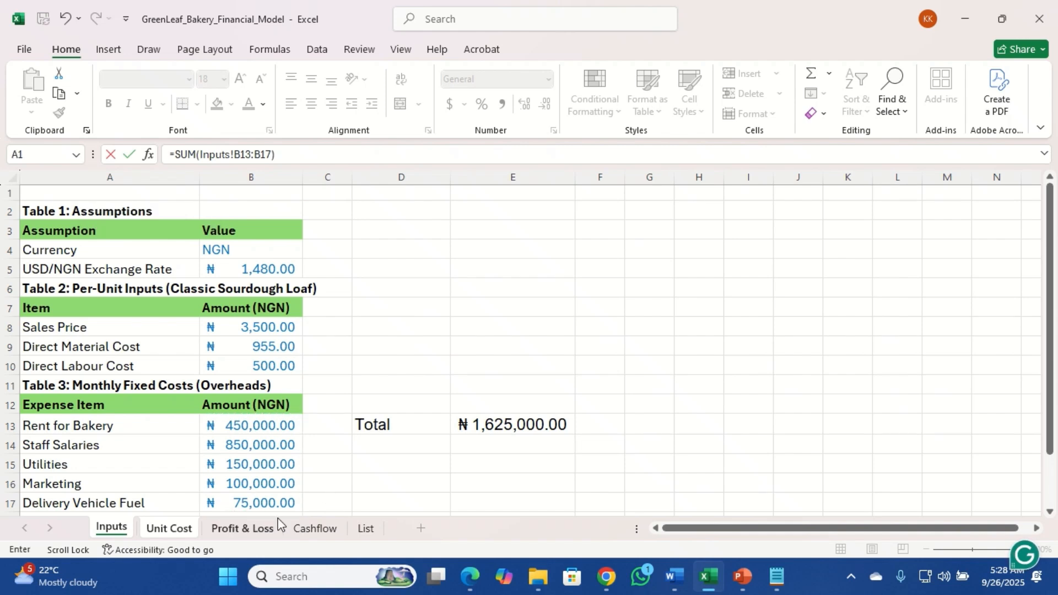
key("Return")
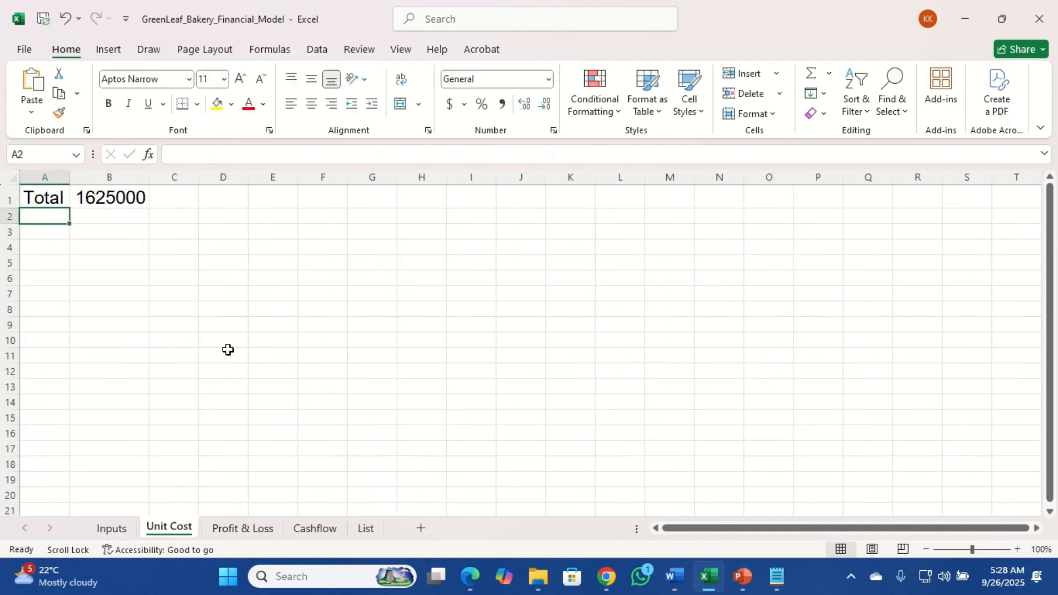
left_click(121, 194)
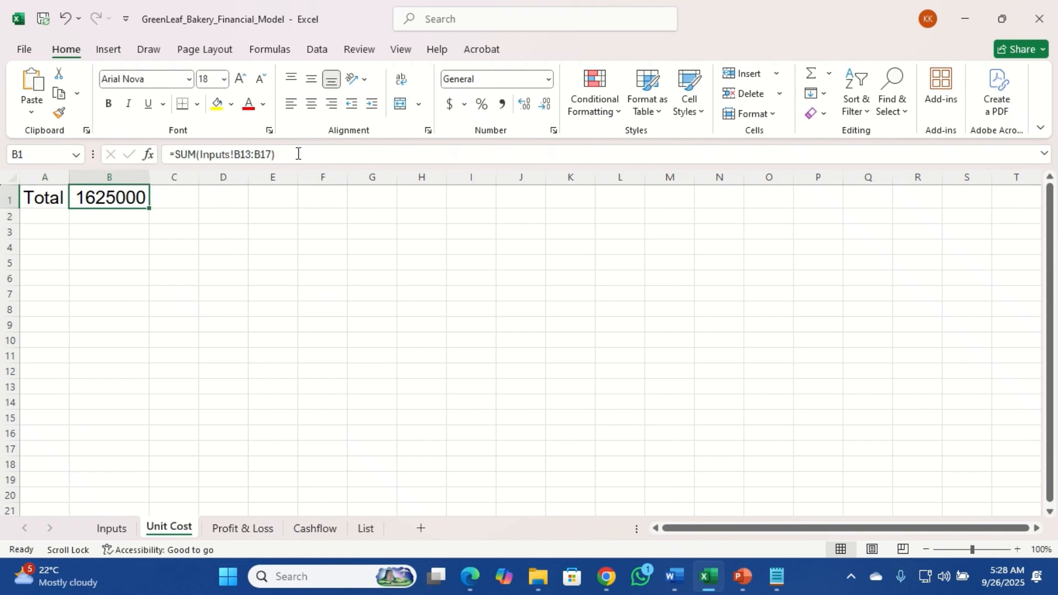
double_click(110, 199)
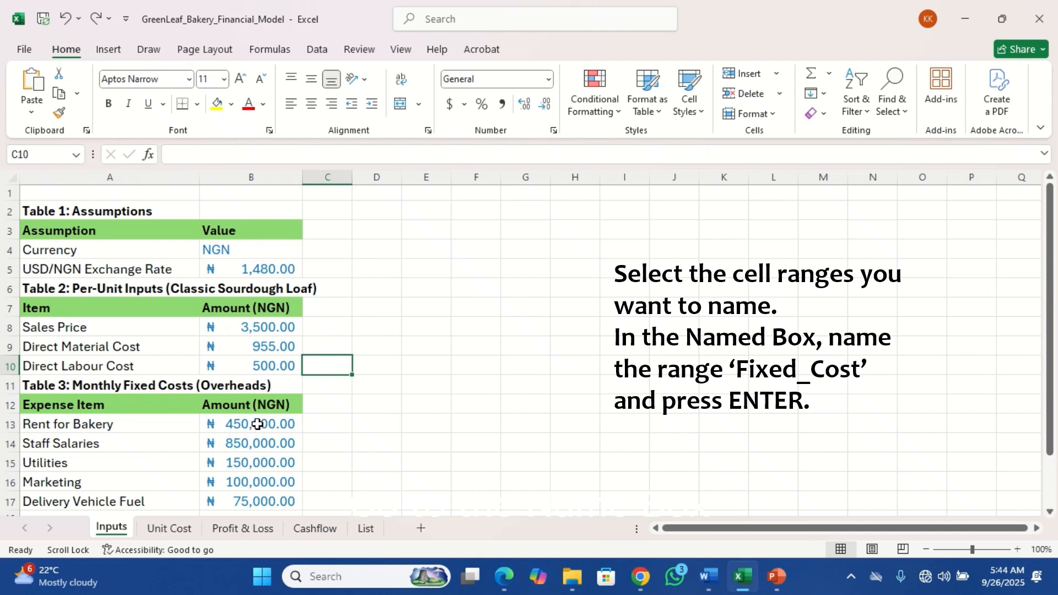
Name the Inputs sheet's fixed-cost range B13:B17 as Fixed_Cost
left_click_drag(257, 424, 268, 499)
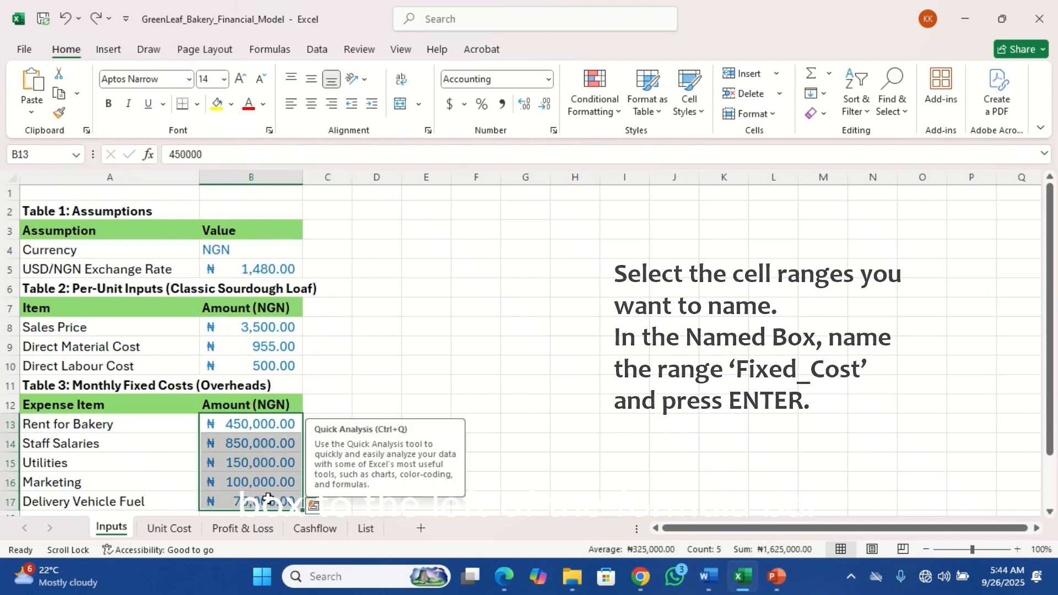
left_click(42, 154)
type("F")
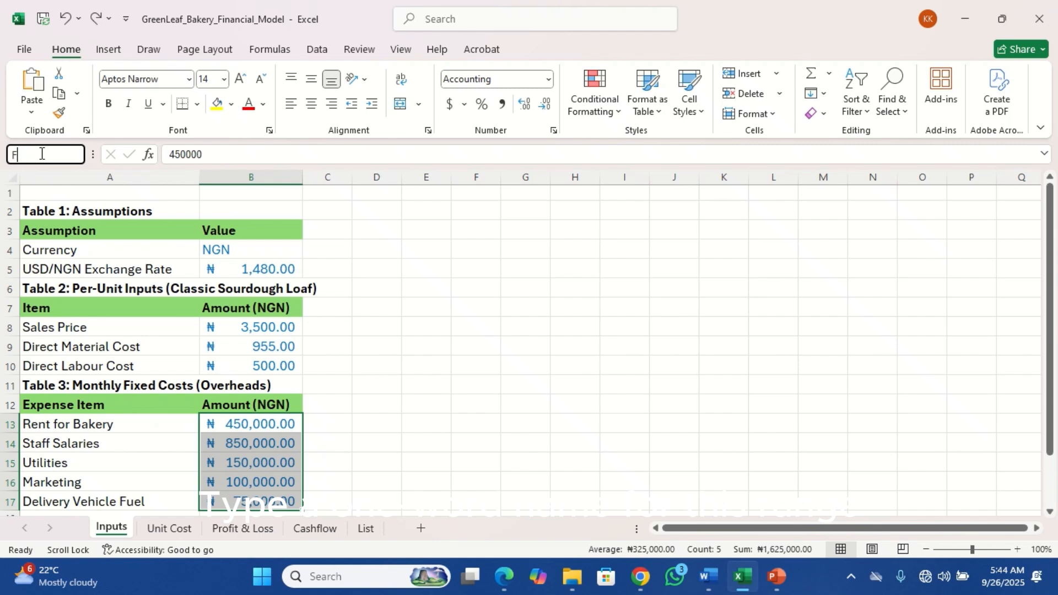
type("ixed_Cost")
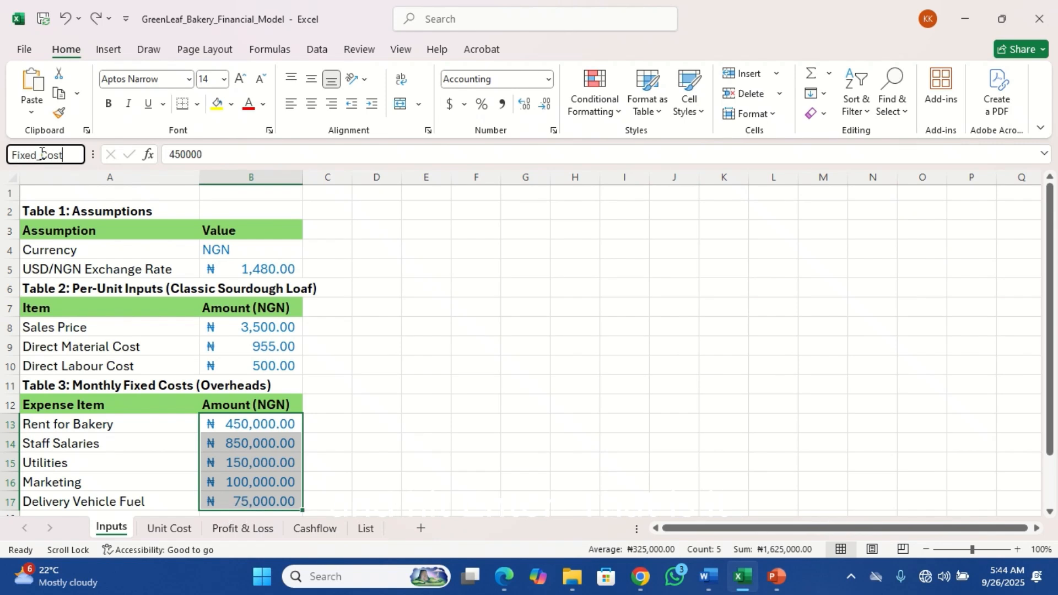
key("Return")
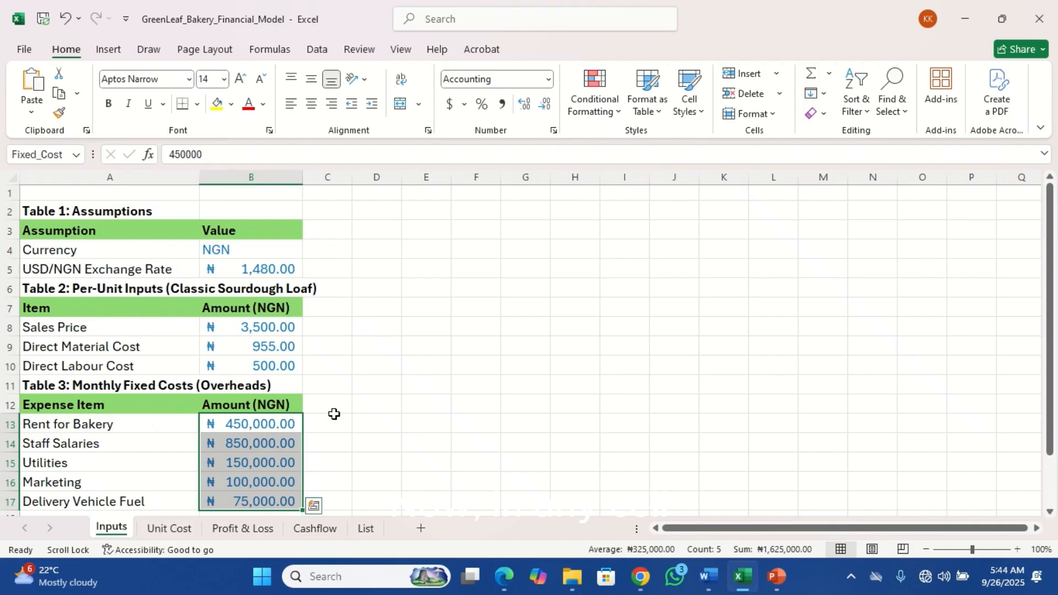
In E14 of the Inputs sheet, enter =SUM(Fixed_Cost) using the named range and check the formula
left_click(334, 420)
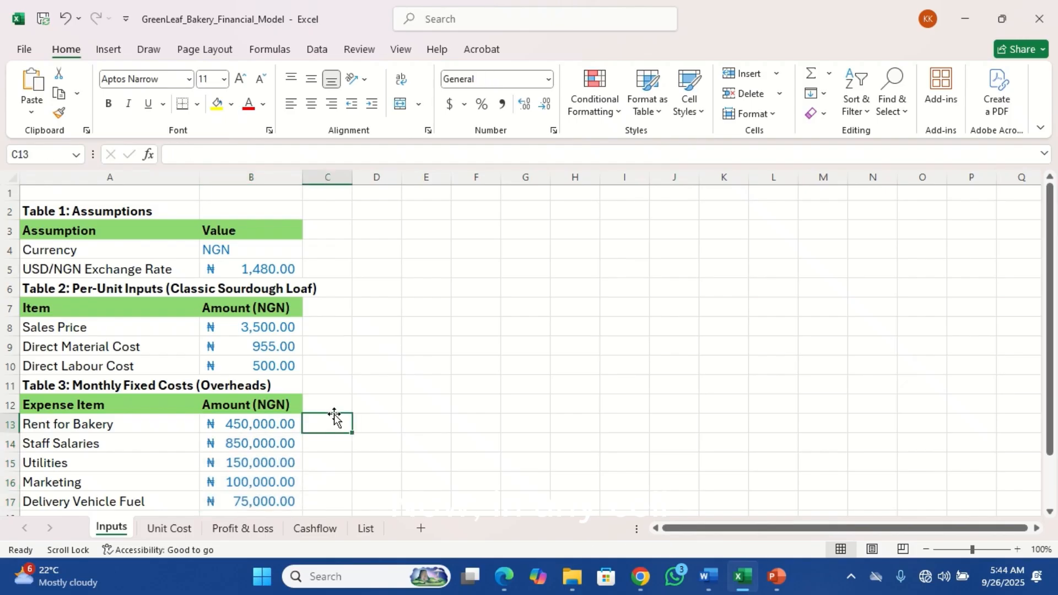
left_click(242, 438)
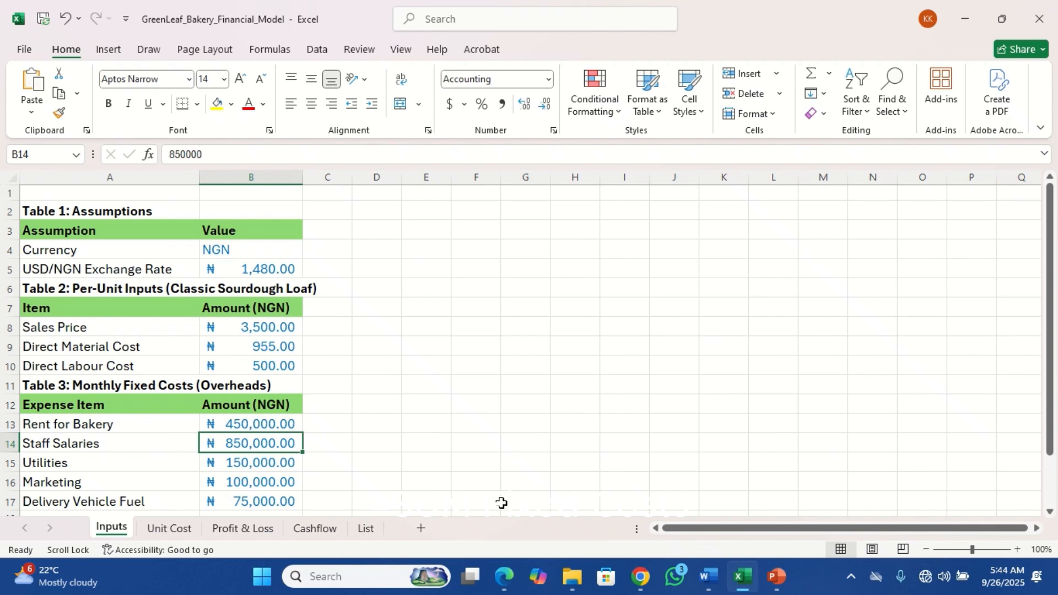
left_click(424, 438)
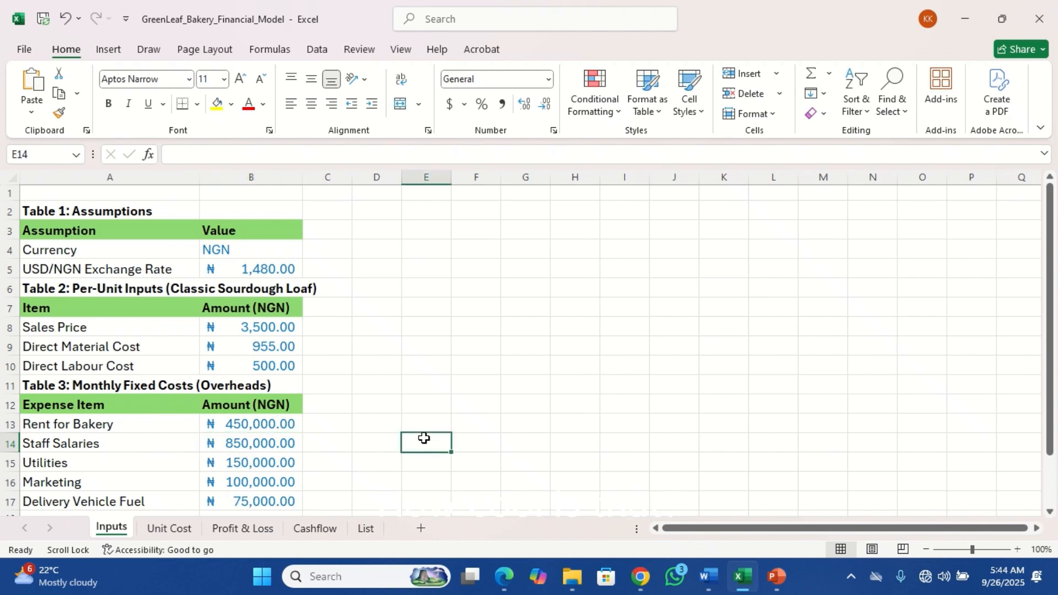
type("=sum")
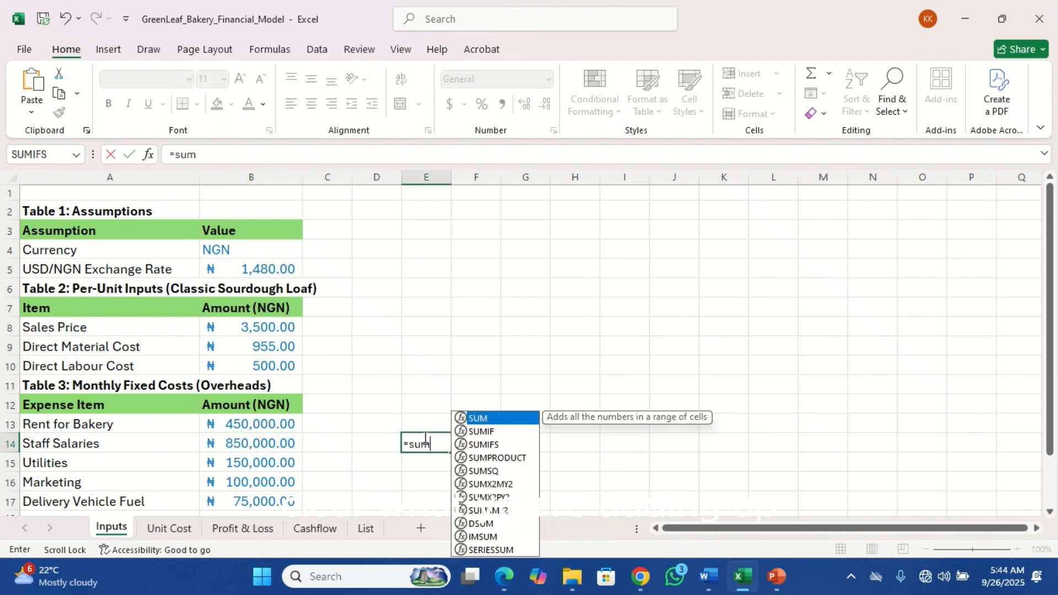
key("Tab")
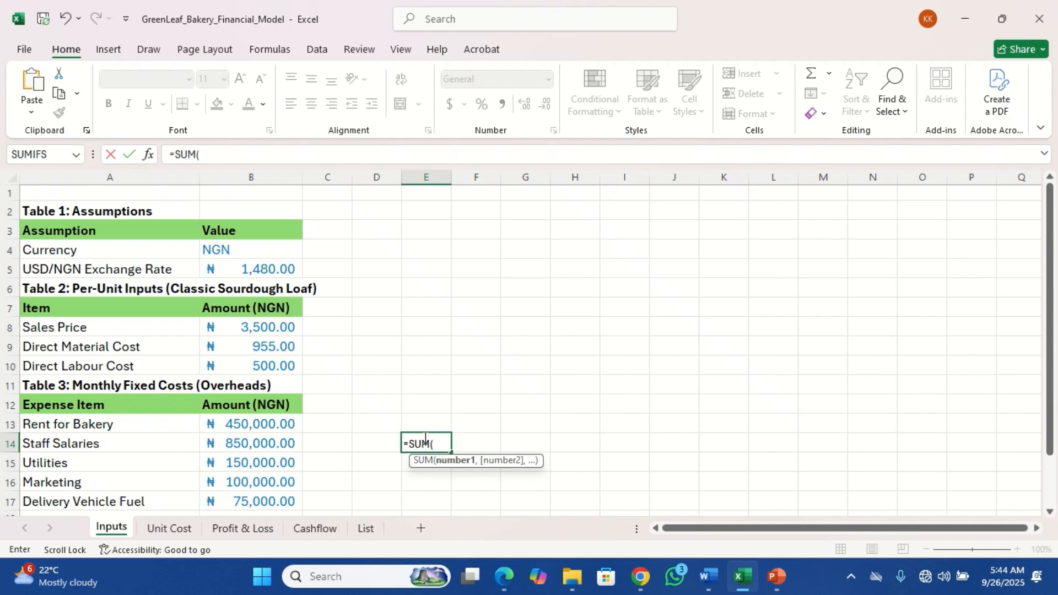
type("Fix")
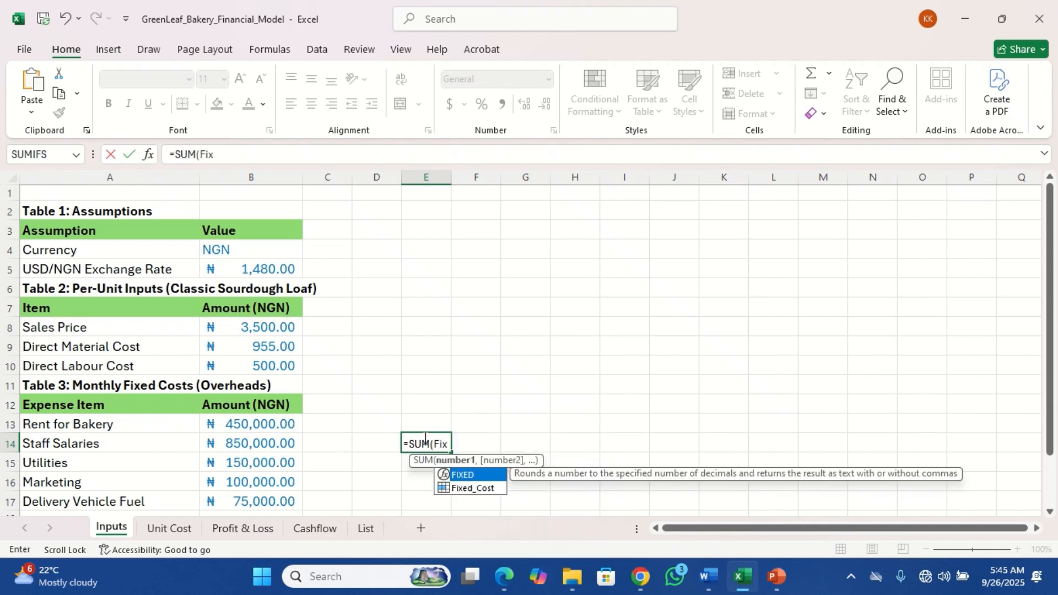
key("Down")
key("Tab")
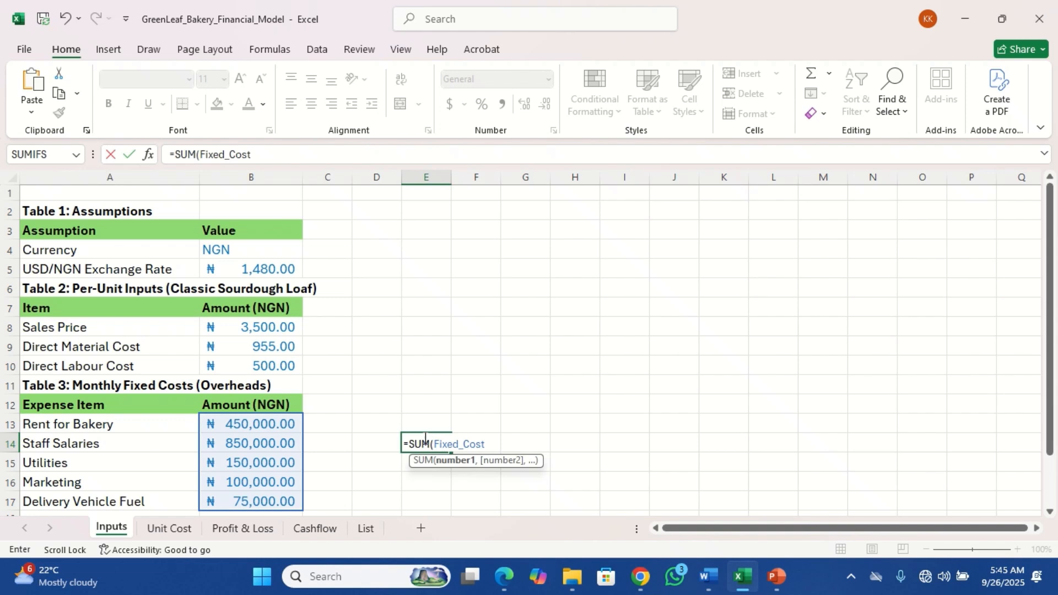
key("Return")
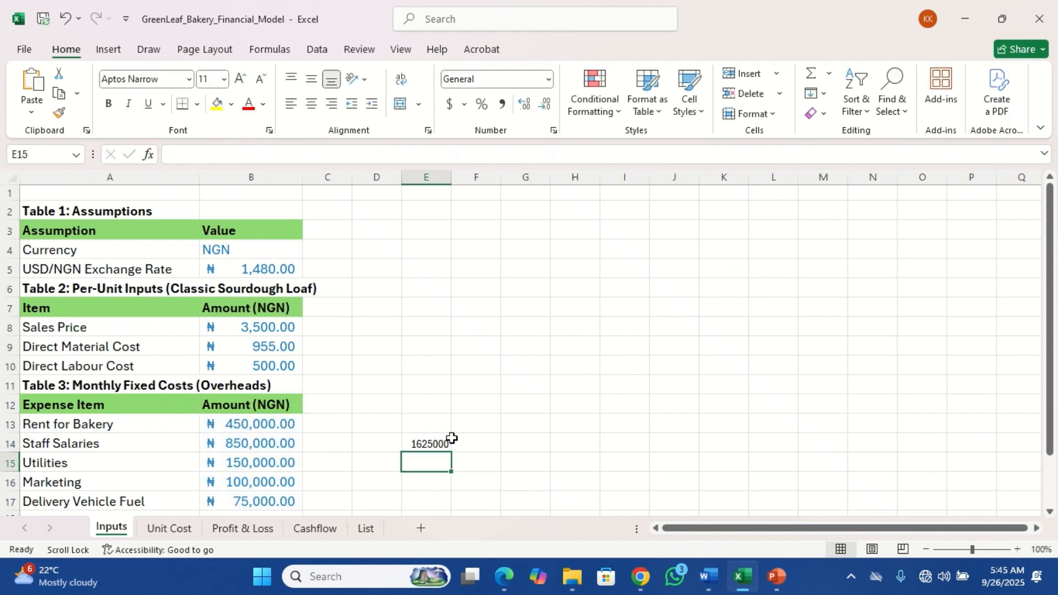
left_click(435, 442)
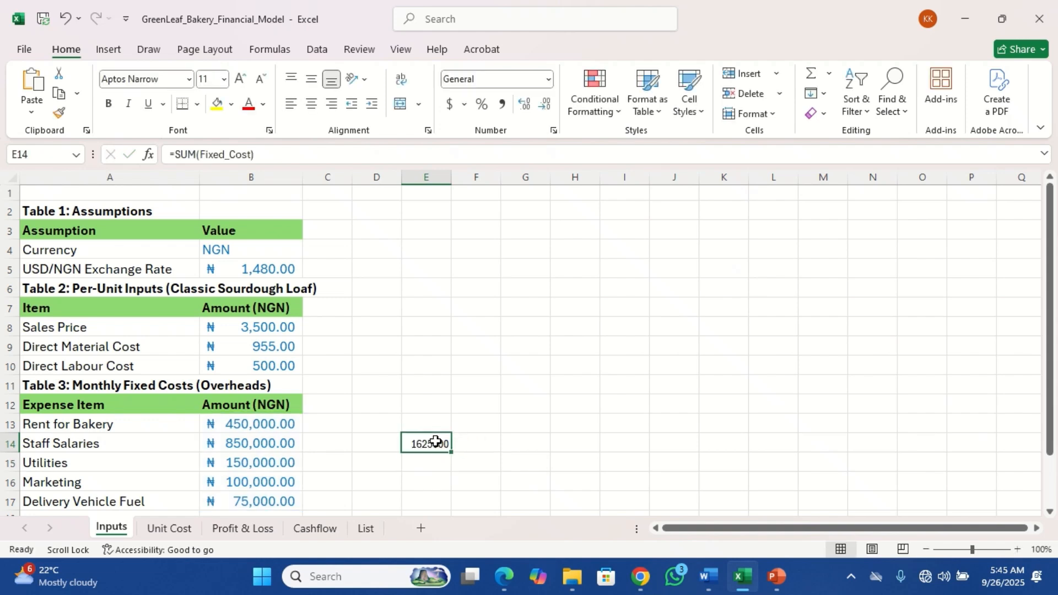
On the Unit Cost sheet, replace the formula in B1 with =SUM(Fixed_Cost) using the named range
left_click(182, 528)
type("=")
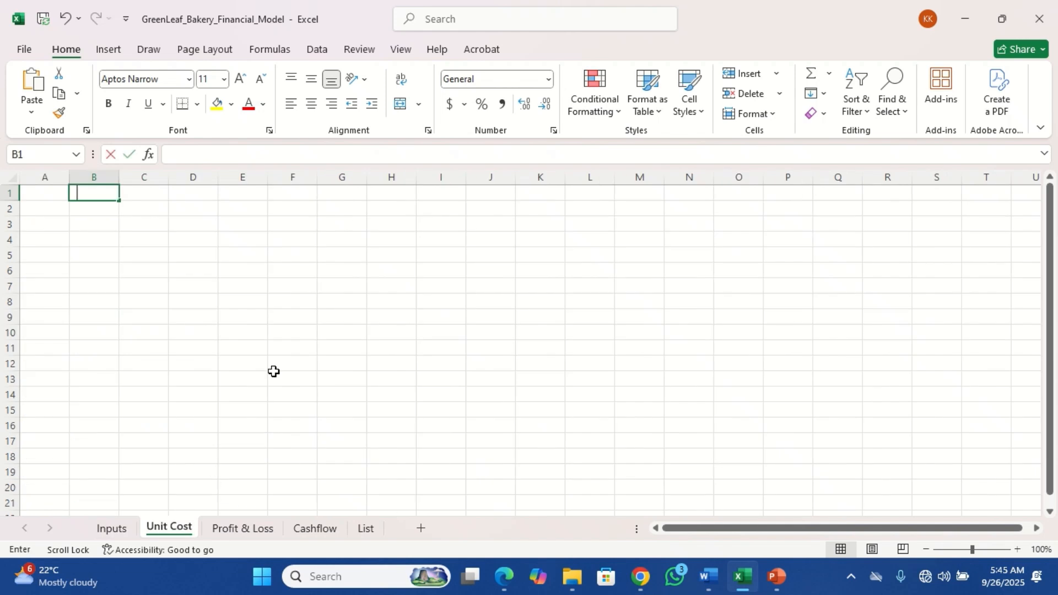
type("sum")
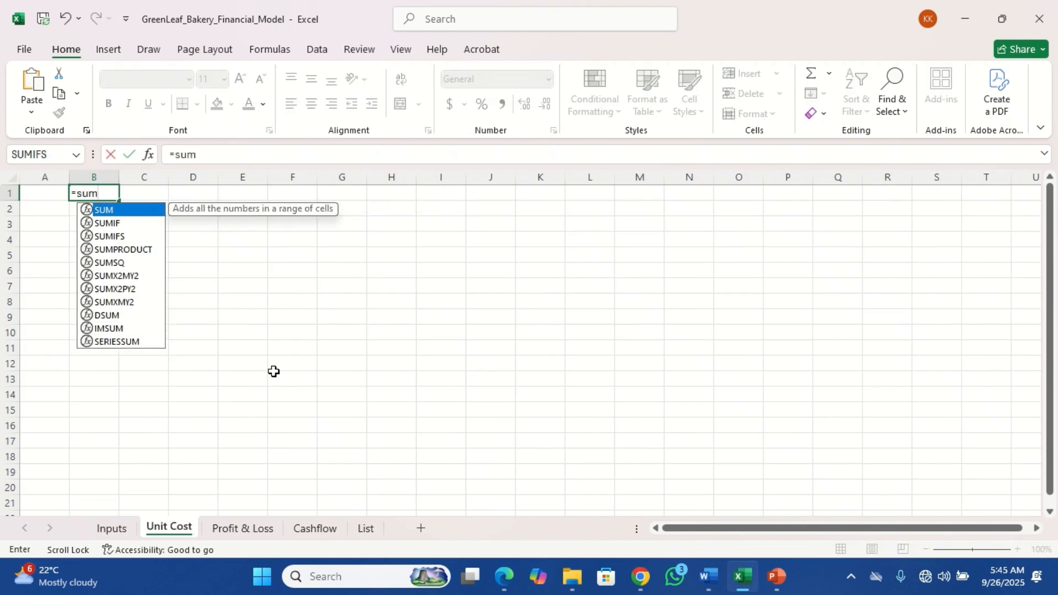
key("Tab")
type("fix")
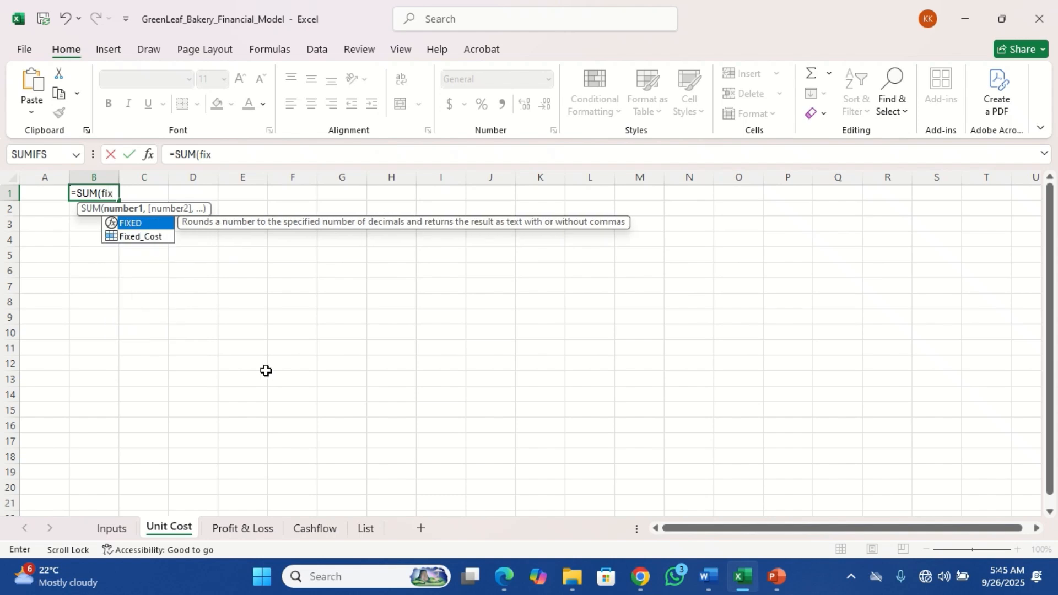
double_click(144, 237)
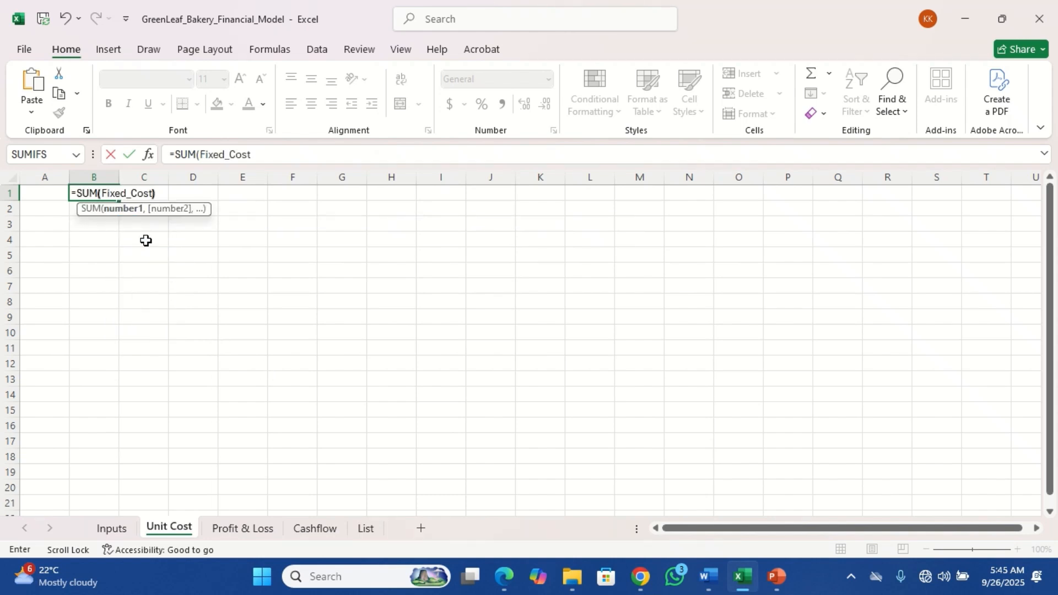
key("Return")
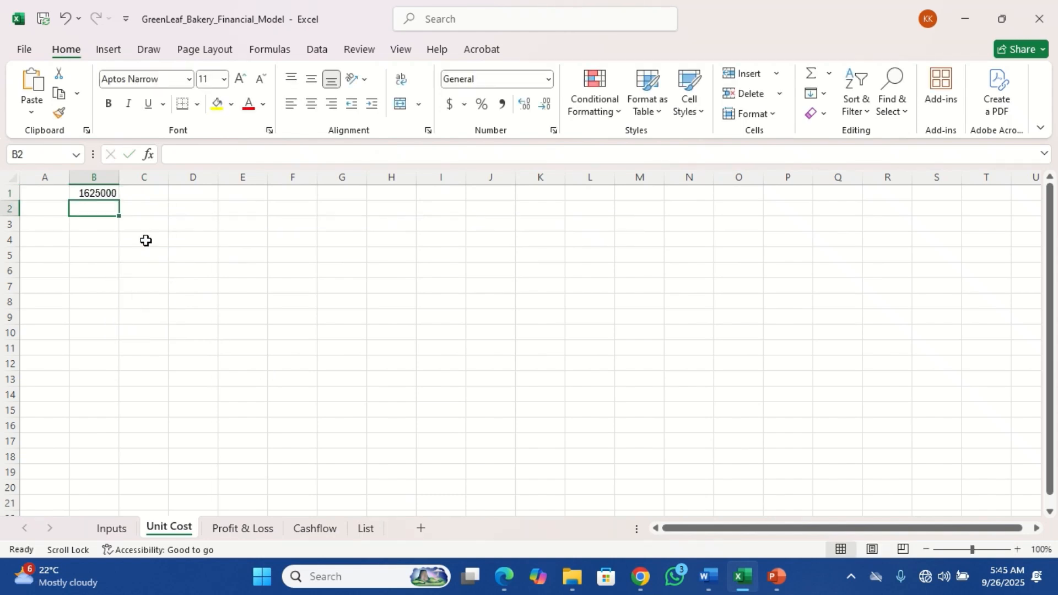
left_click(90, 194)
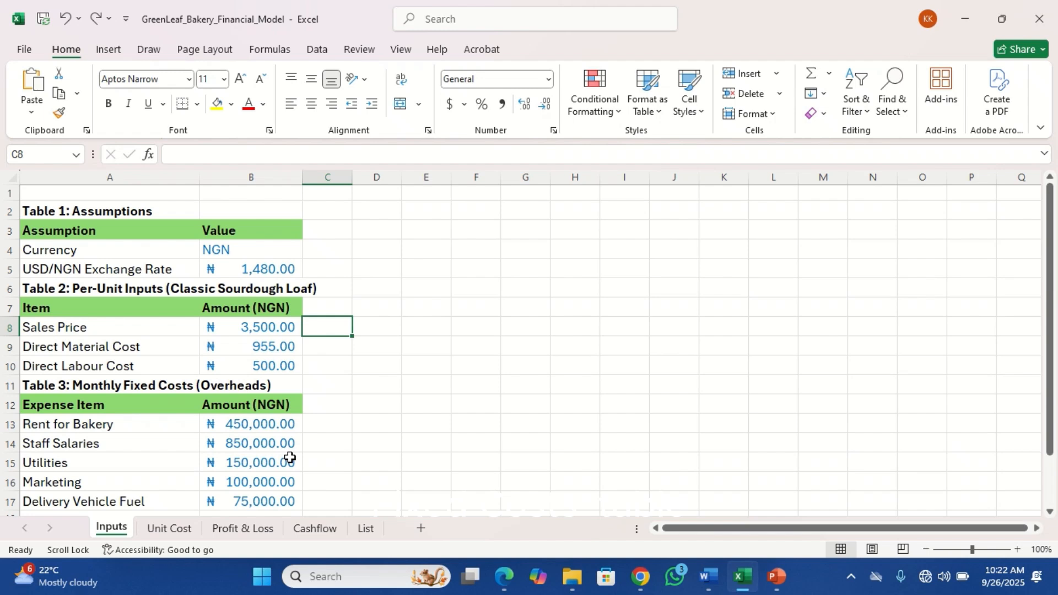
Convert the Inputs sheet's overheads range A12:B17 into a table with headers
left_click(255, 428)
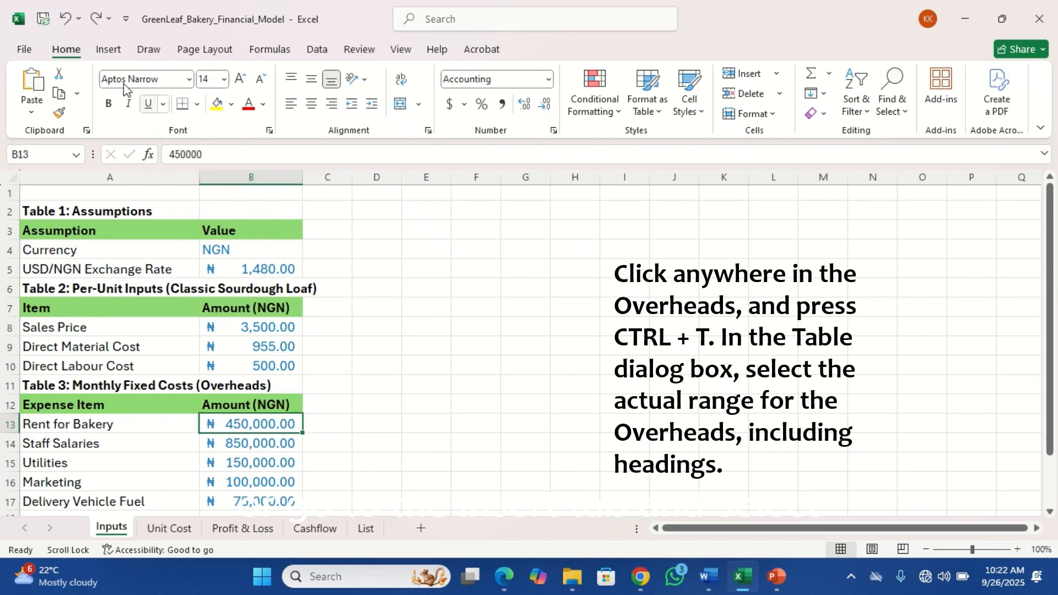
left_click(110, 51)
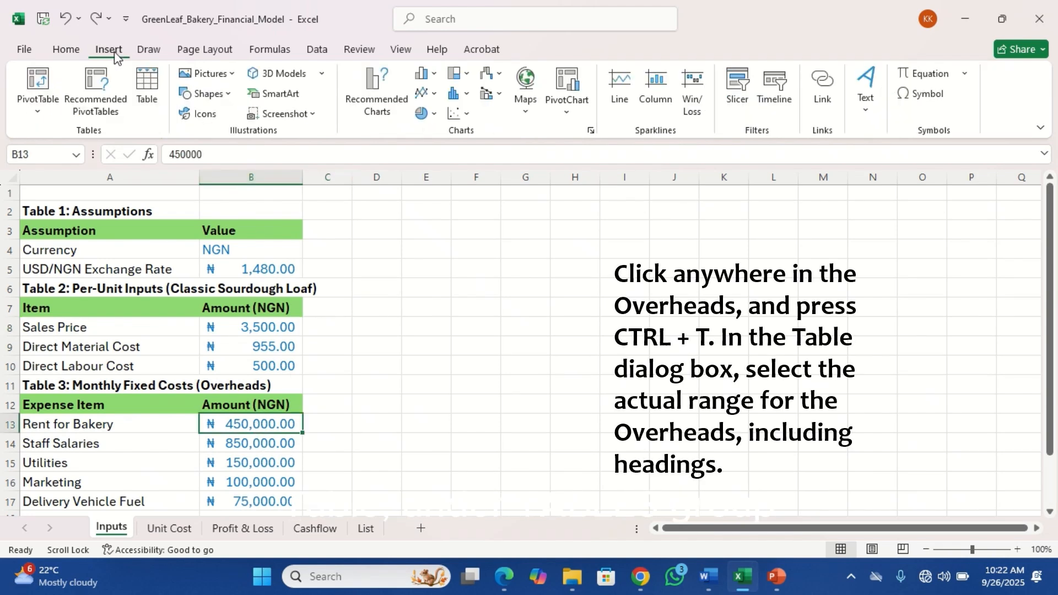
left_click(142, 79)
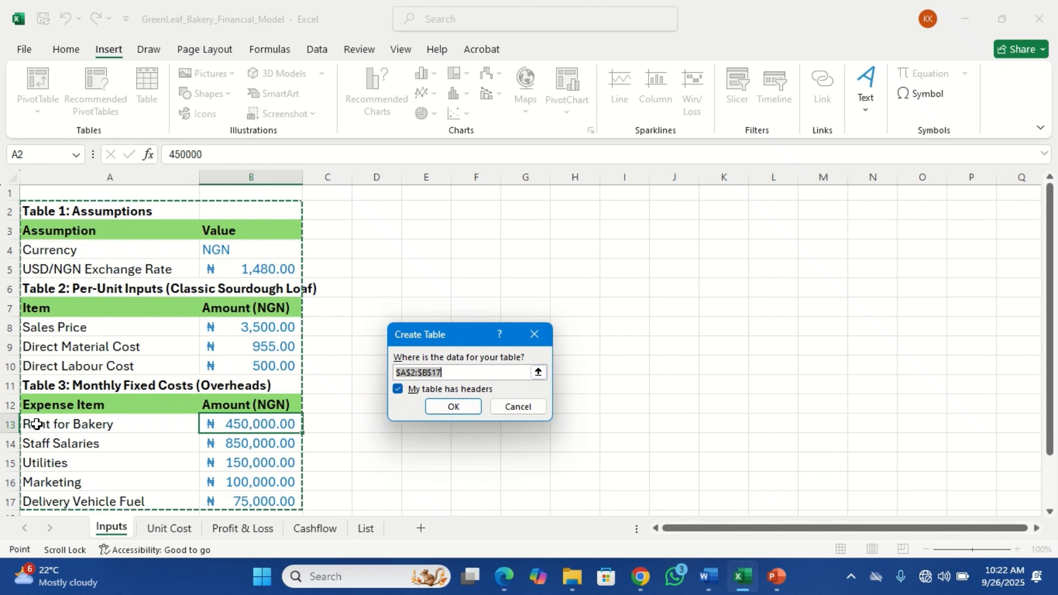
left_click_drag(36, 424, 240, 464)
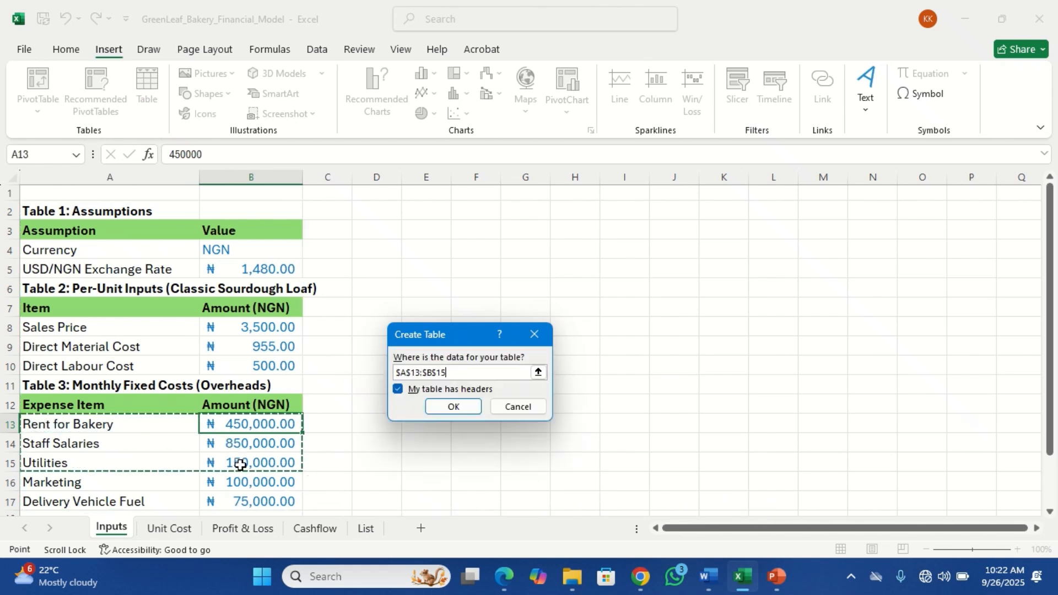
left_click_drag(37, 402, 279, 499)
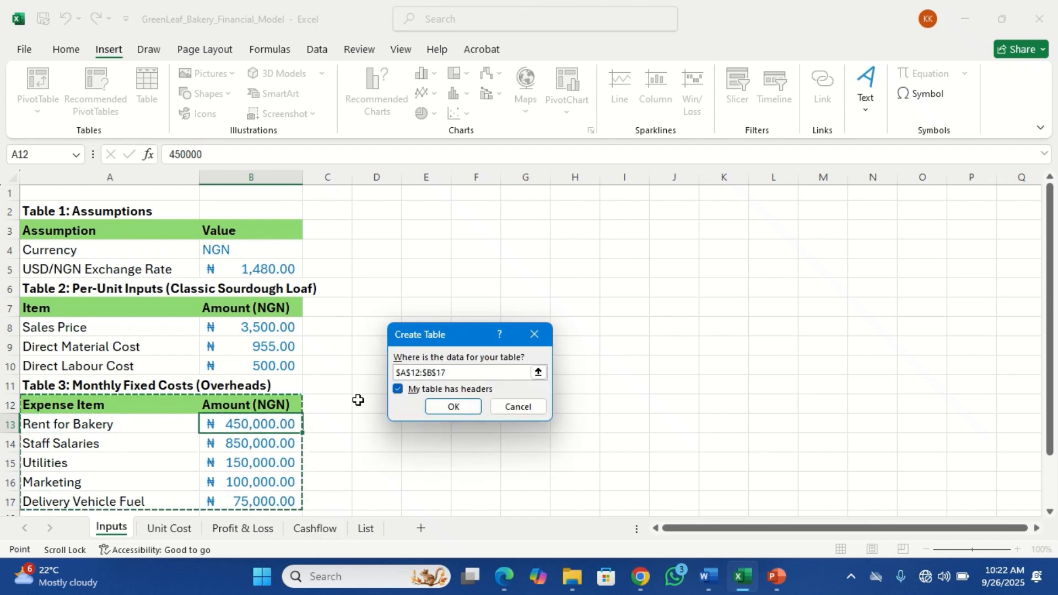
left_click(454, 408)
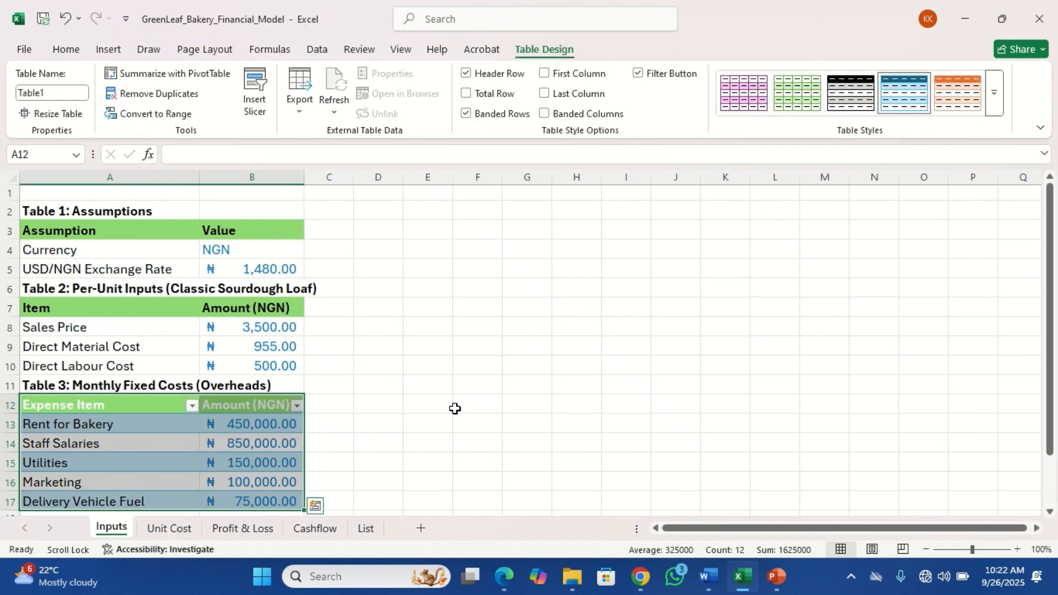
left_click(252, 427)
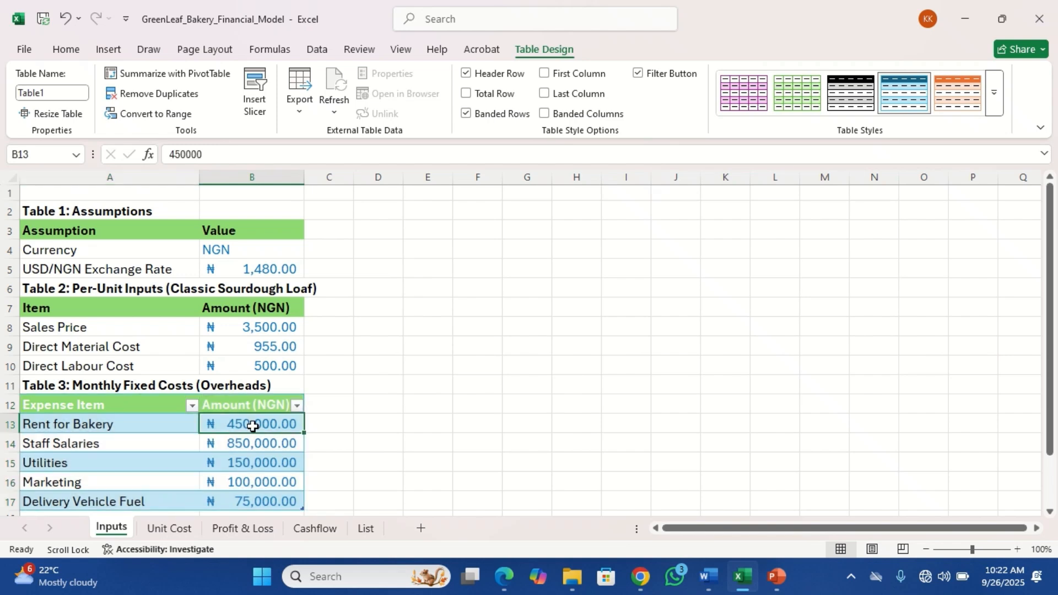
left_click(243, 446)
left_click(249, 464)
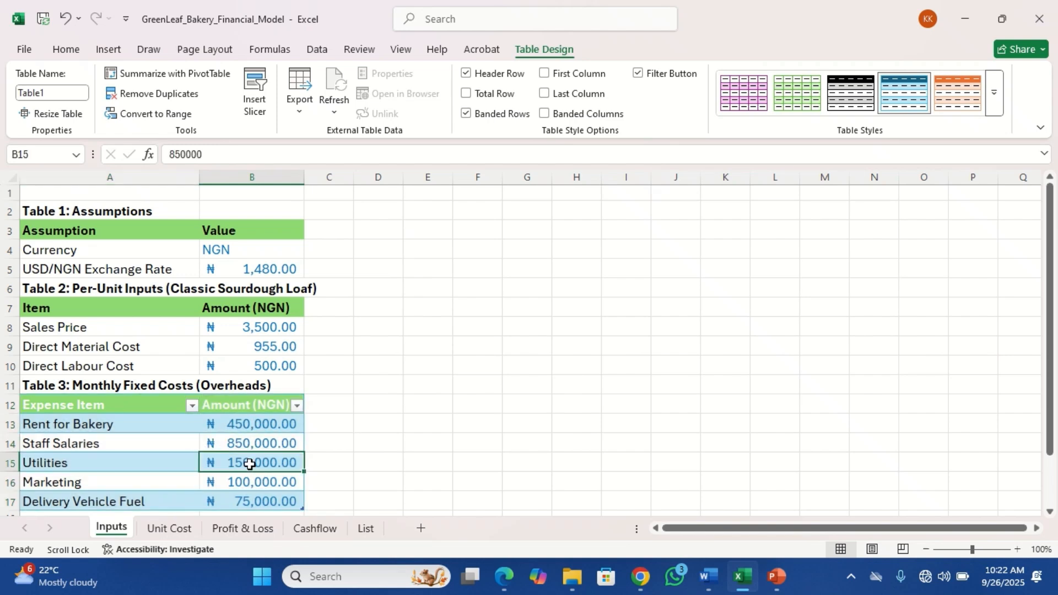
left_click(253, 484)
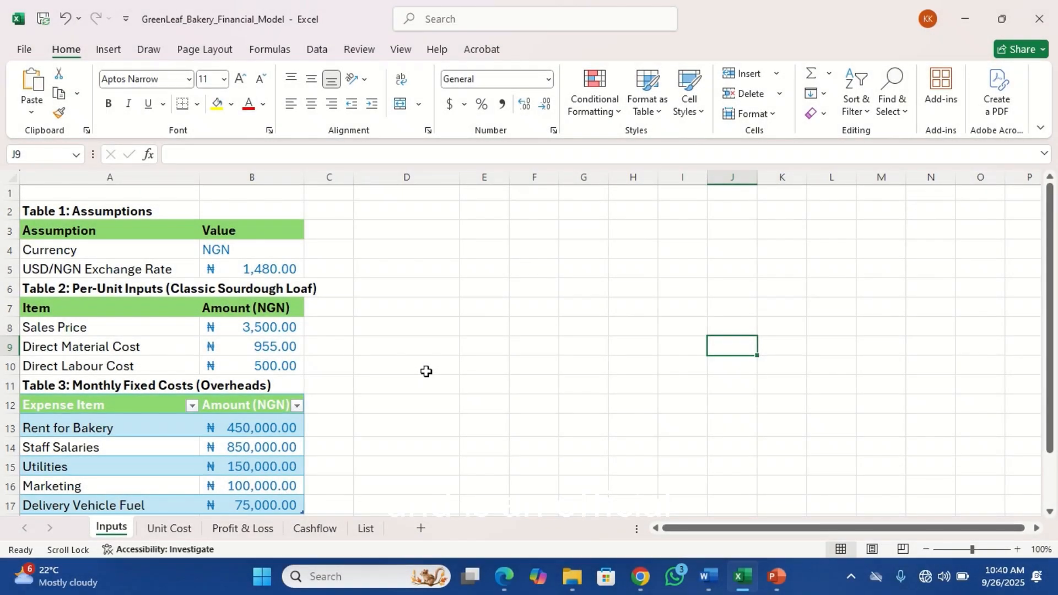
left_click(350, 365)
left_click(399, 413)
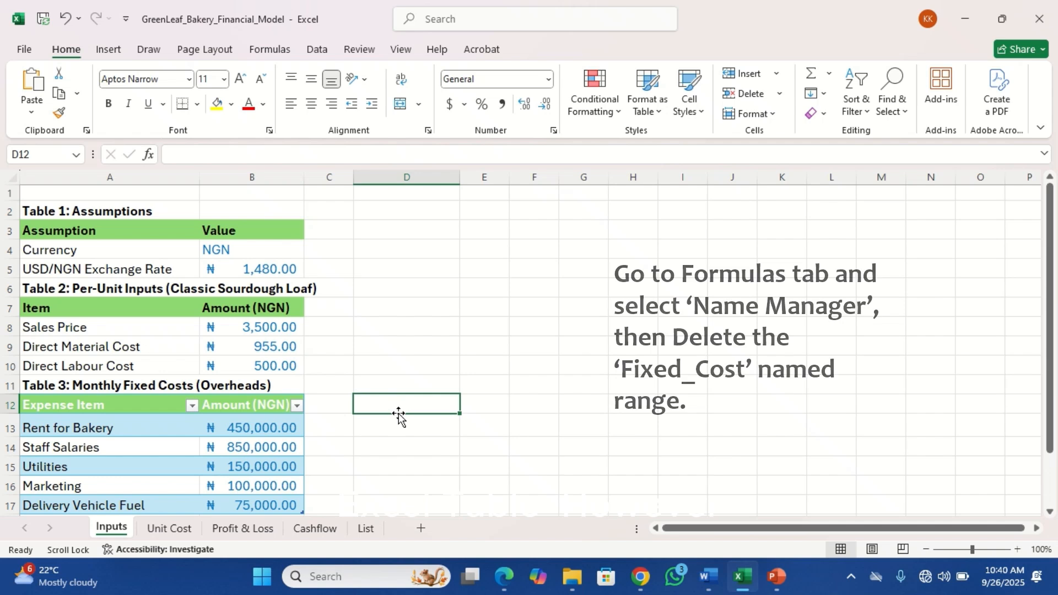
scroll(401, 431, "down", 1)
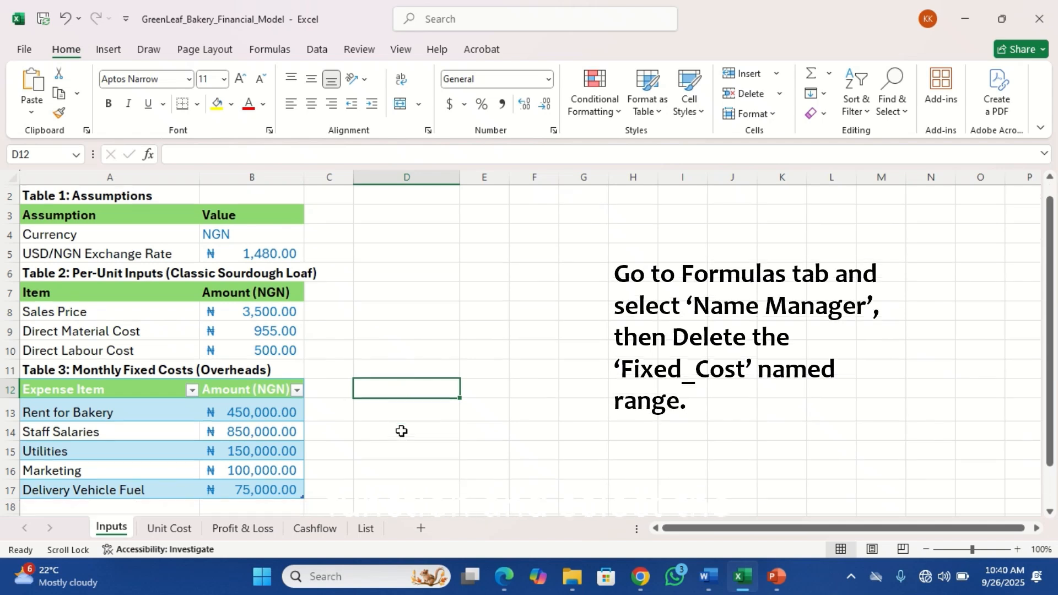
scroll(401, 431, "down", 3)
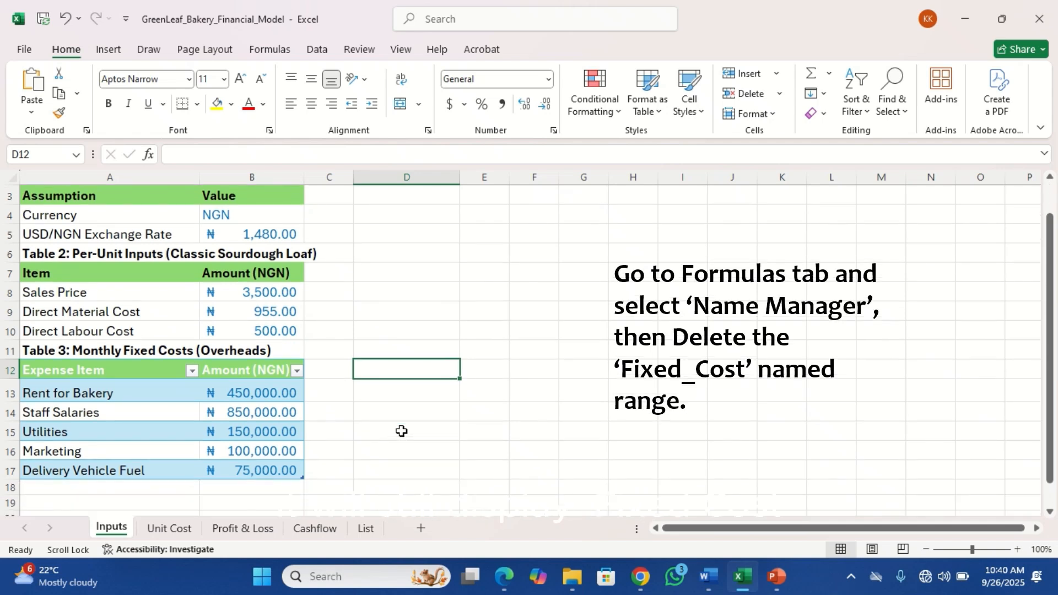
scroll(401, 431, "up", 4)
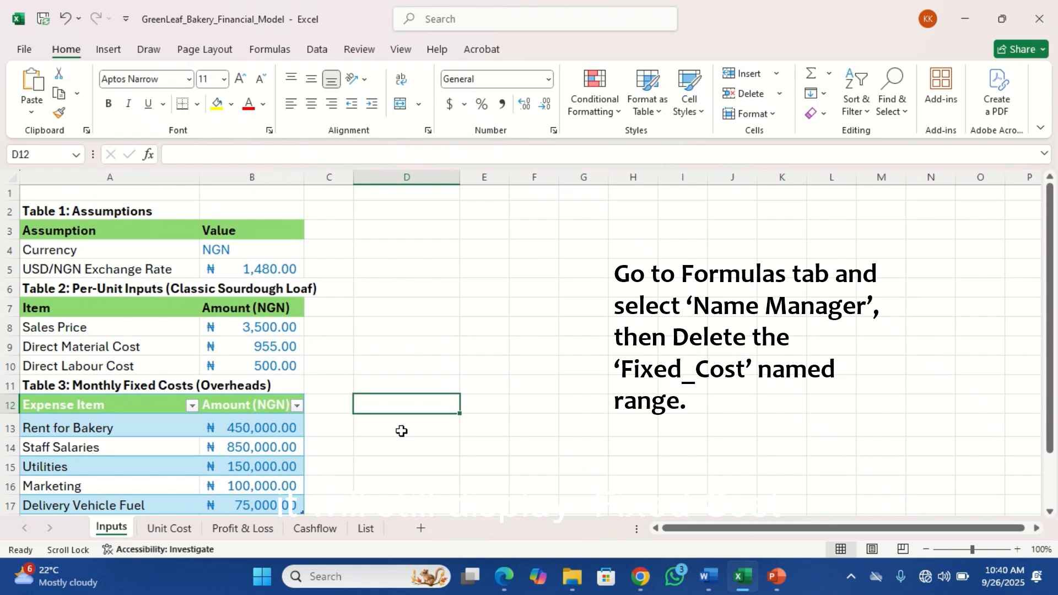
Try entering a SUM in D13 by selecting the table's amounts B13:B17, then clear the cell
left_click(401, 430)
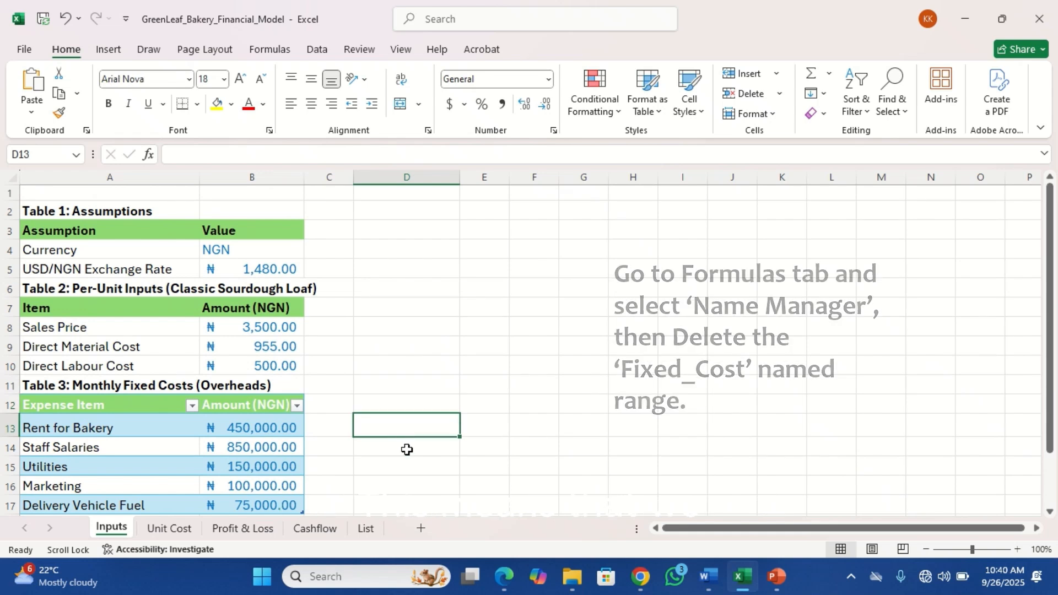
left_click(406, 447)
left_click(414, 429)
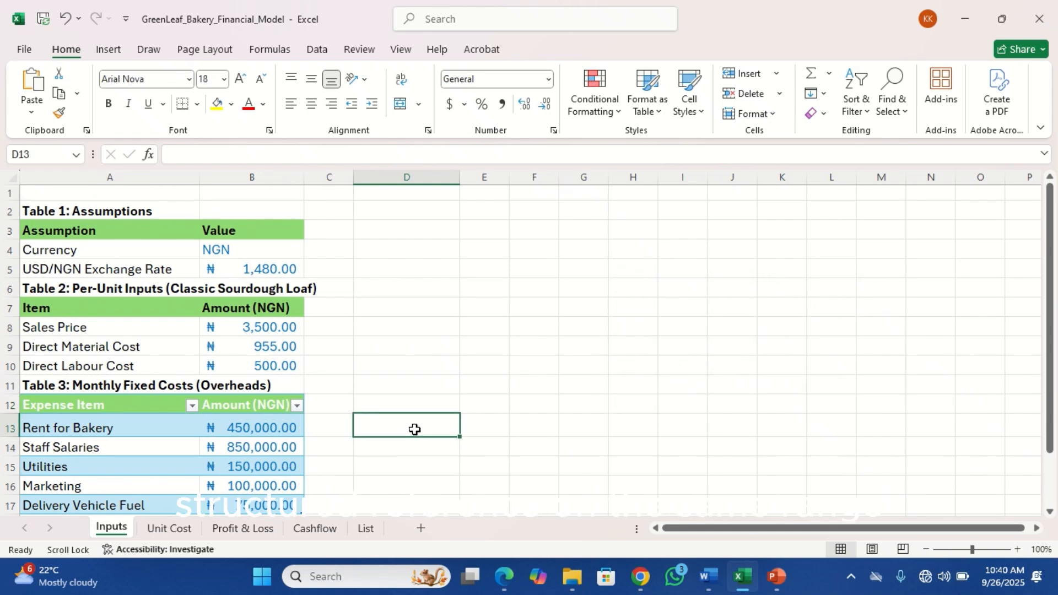
type("=sum")
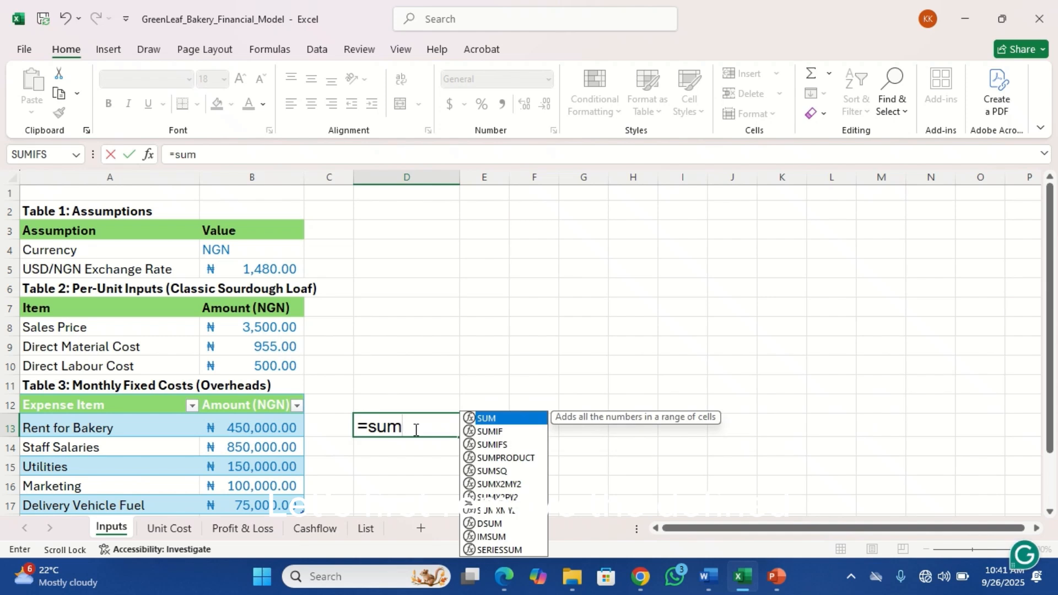
key("Tab")
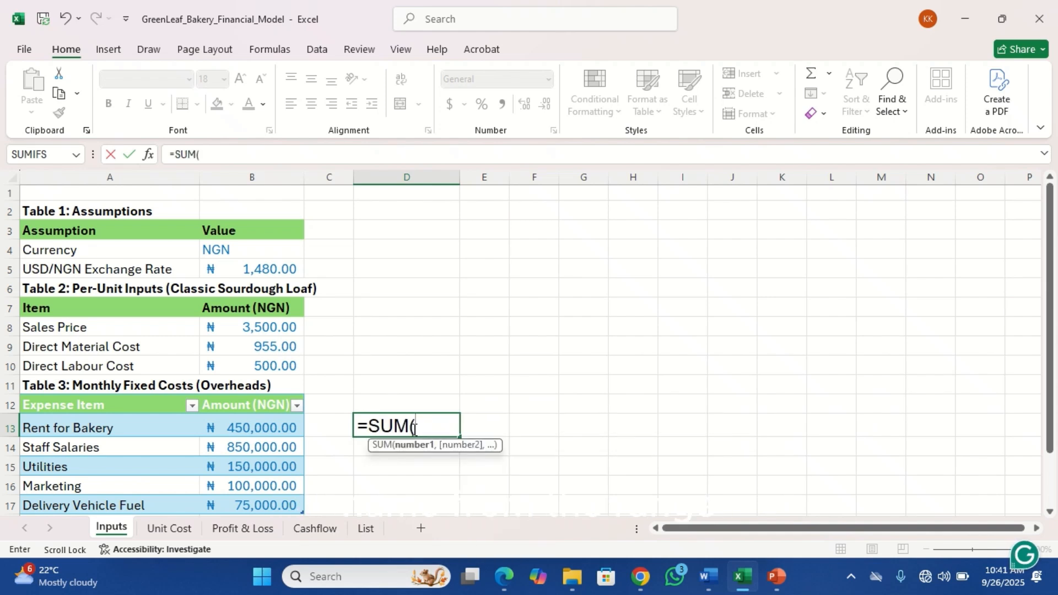
left_click_drag(250, 427, 257, 499)
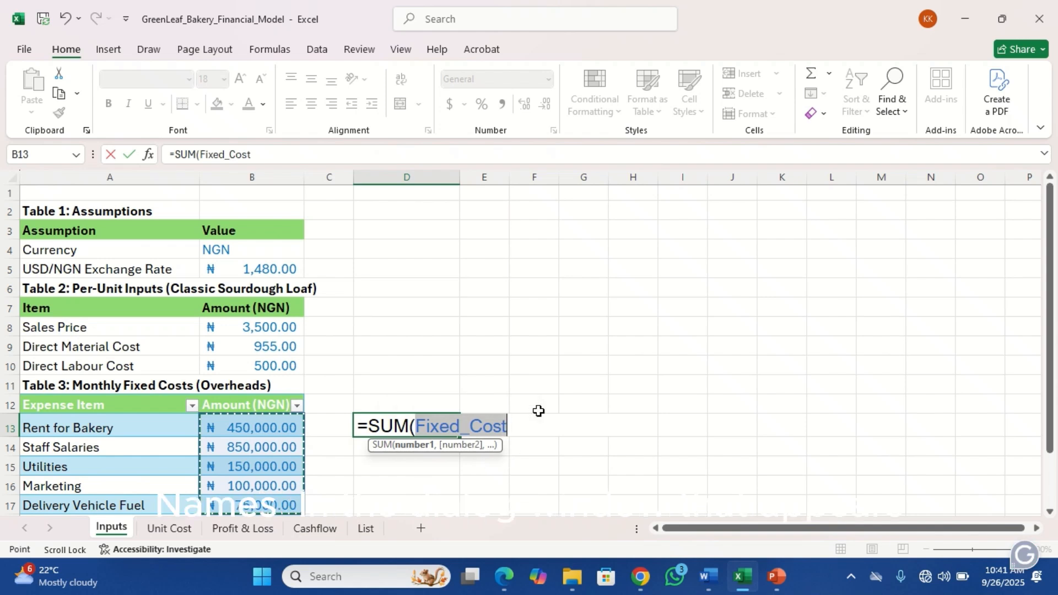
type(")")
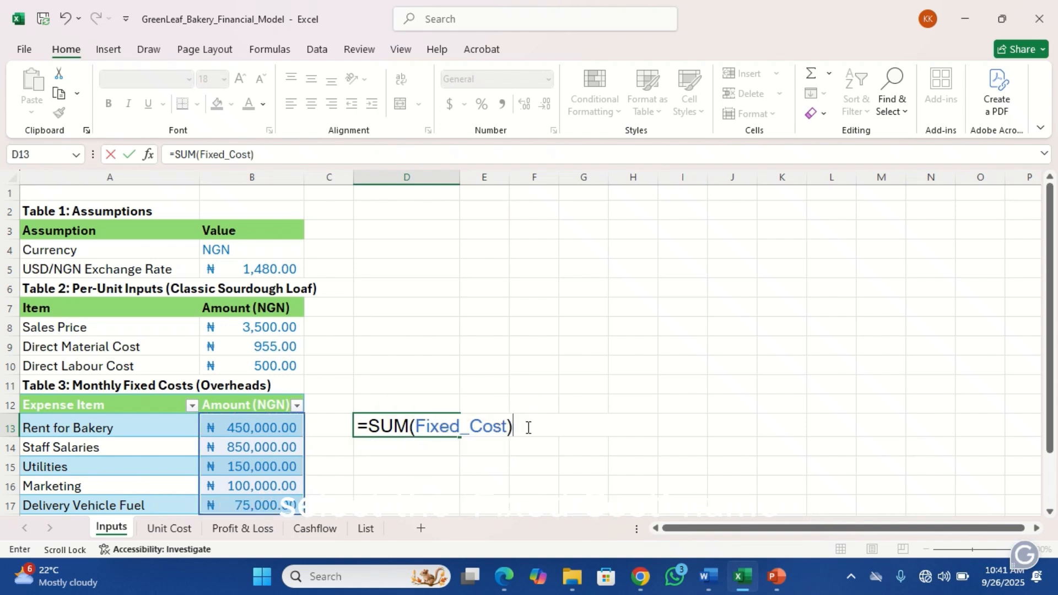
key("Return")
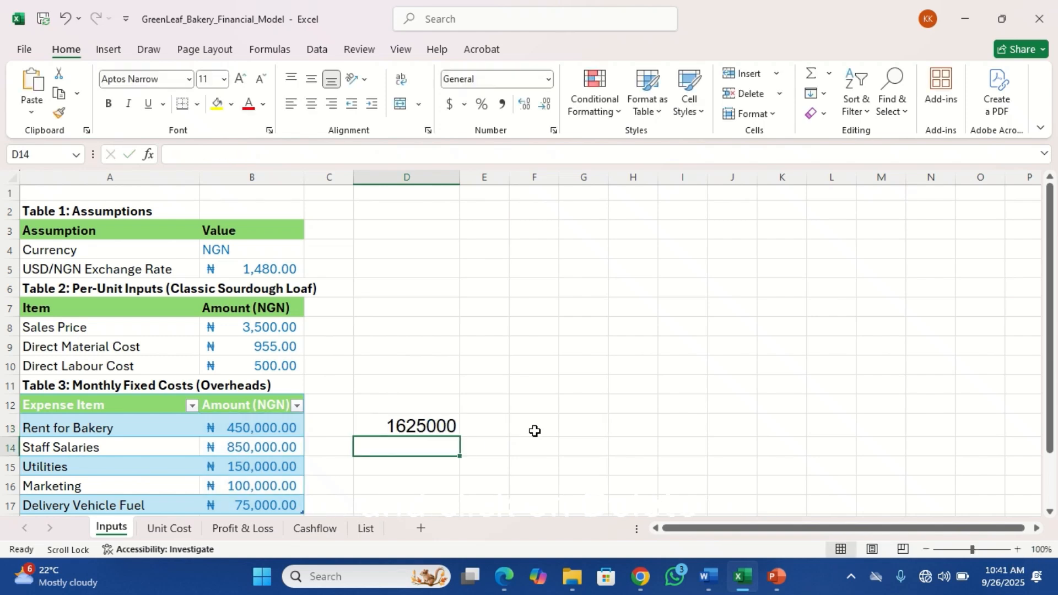
left_click(417, 430)
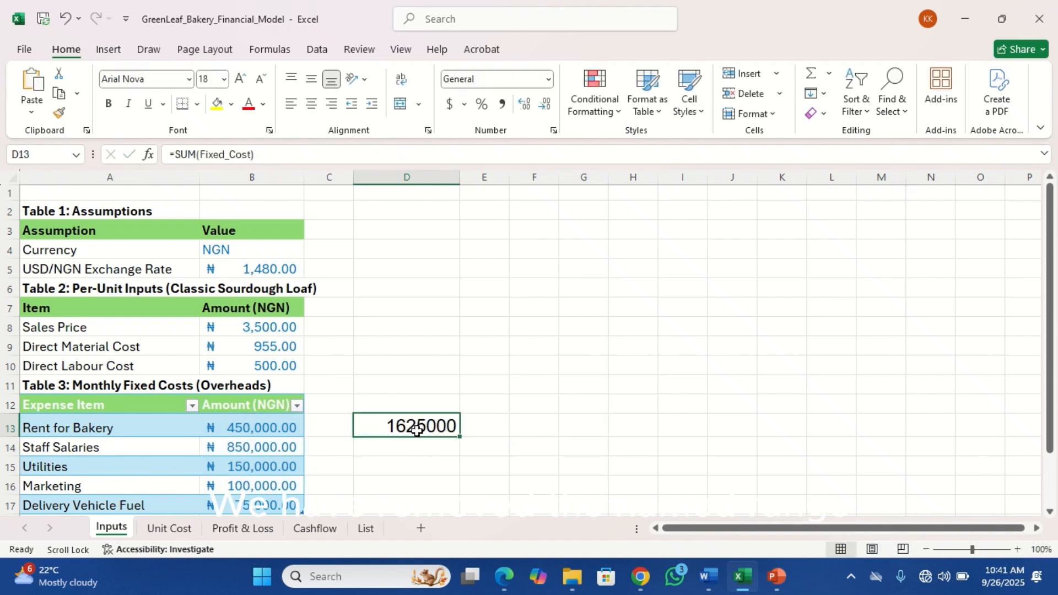
key("Delete")
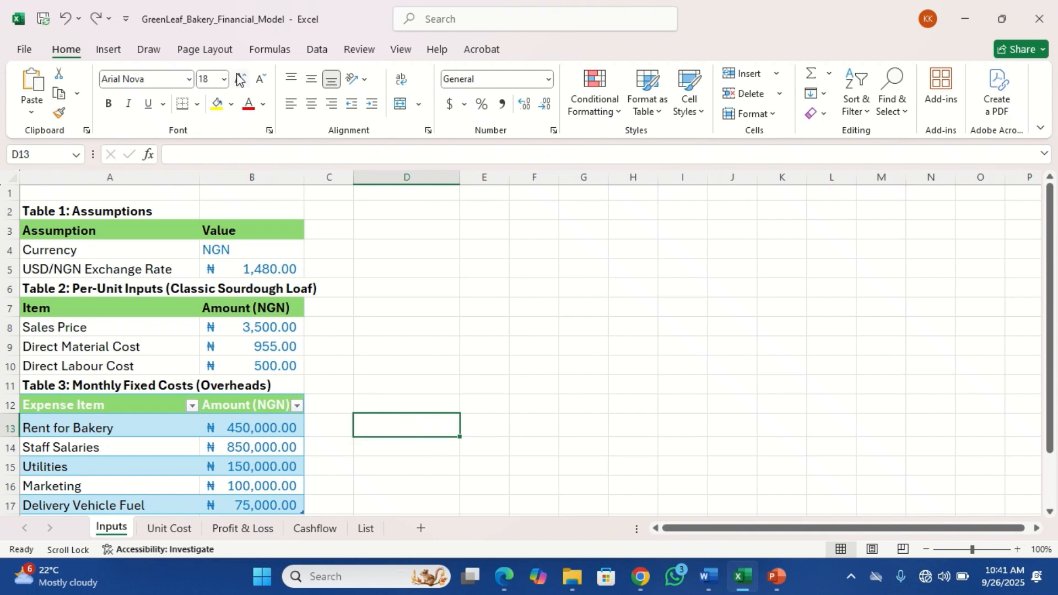
Delete the Fixed_Cost named range in the Name Manager
left_click(271, 51)
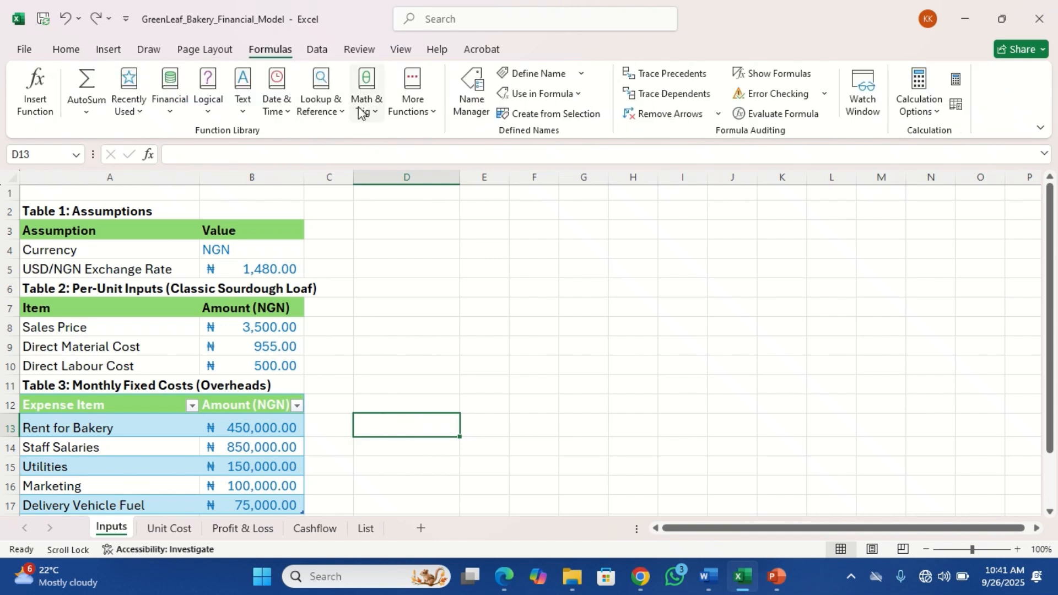
left_click(472, 93)
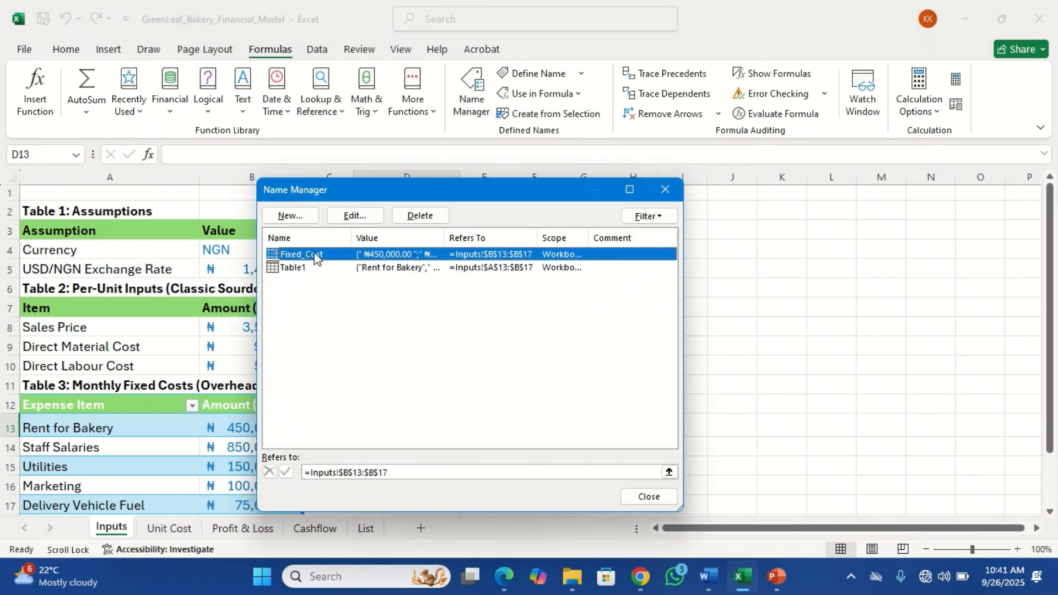
left_click(307, 269)
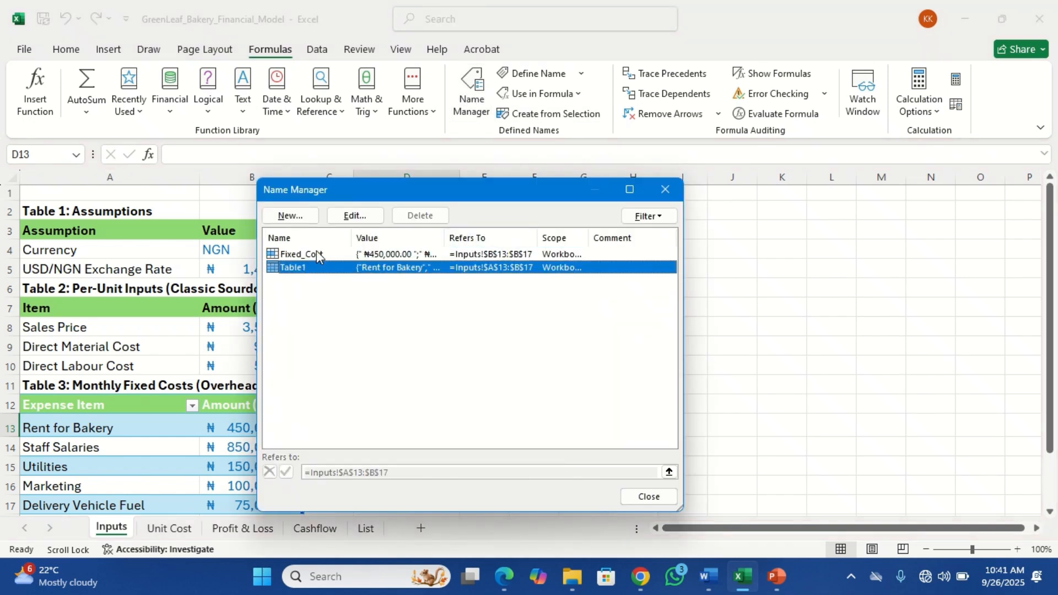
left_click(316, 254)
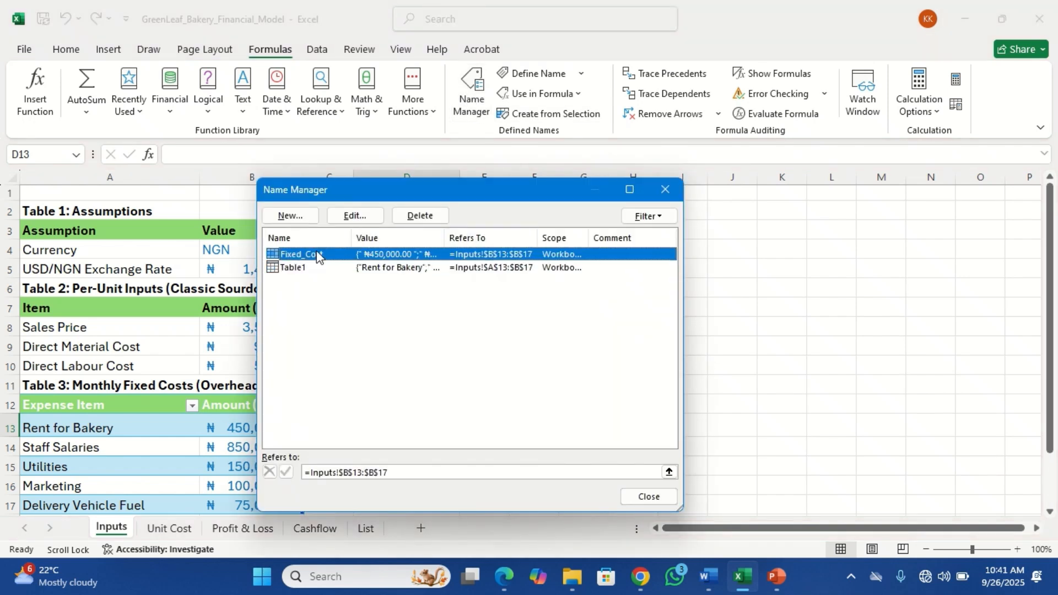
left_click(418, 216)
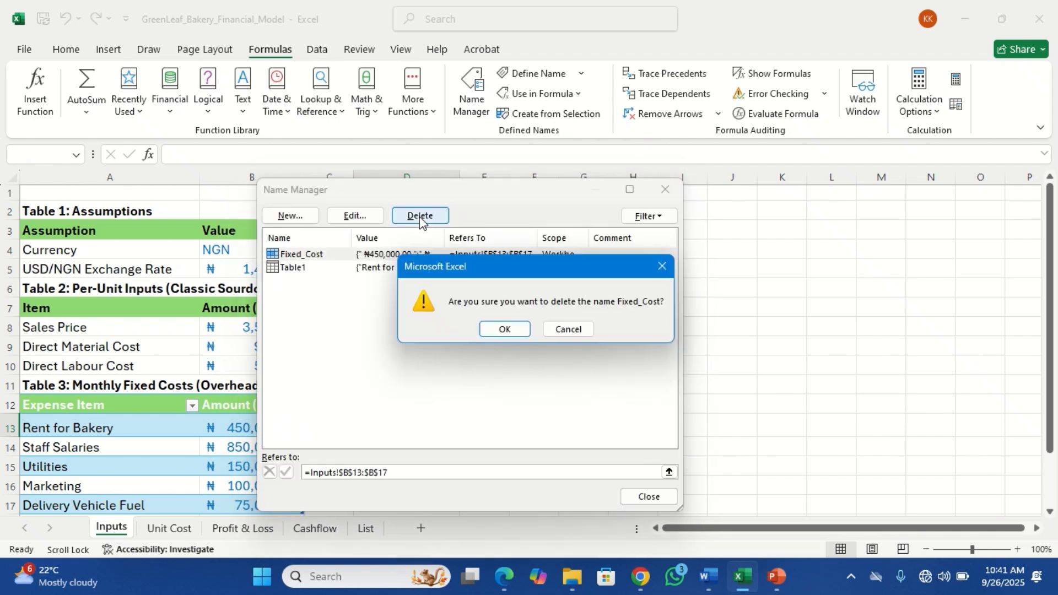
left_click(502, 330)
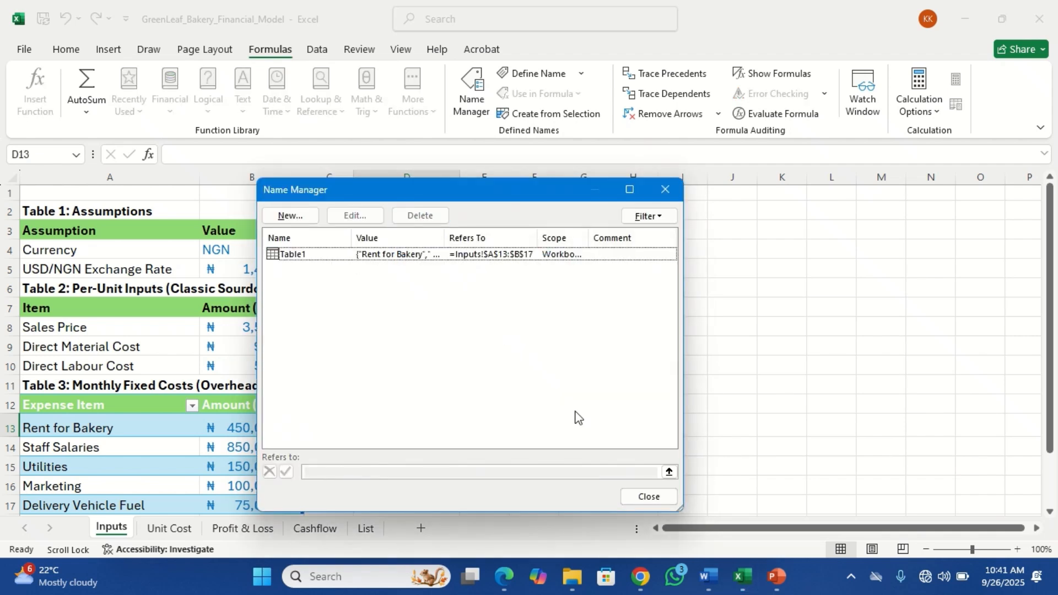
left_click(645, 500)
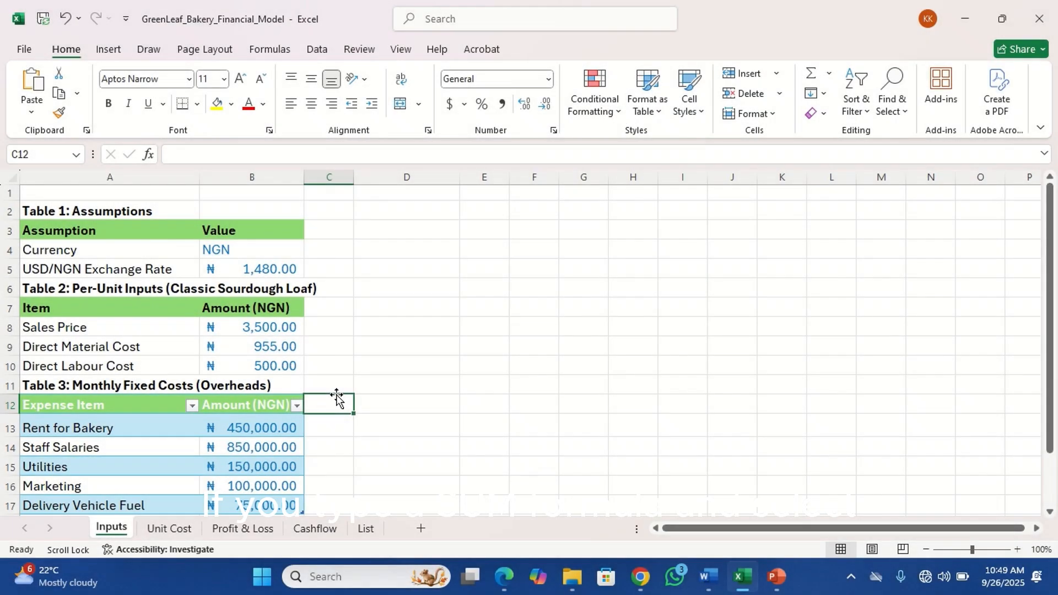
In D13 on the Inputs sheet, enter a SUM formula over the table's Amount (NGN) column B13:B17
left_click(389, 404)
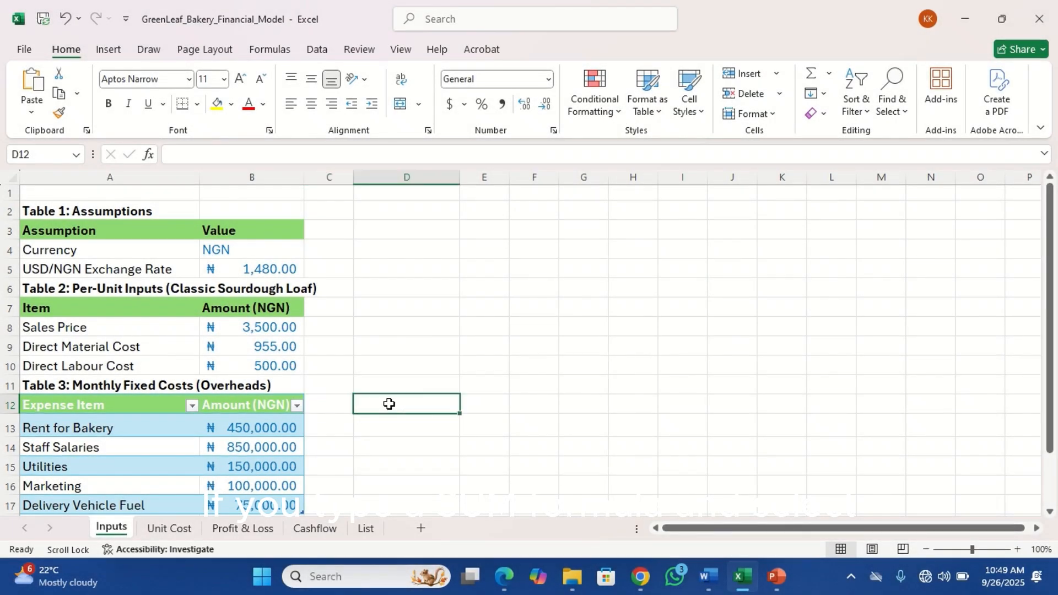
left_click(424, 440)
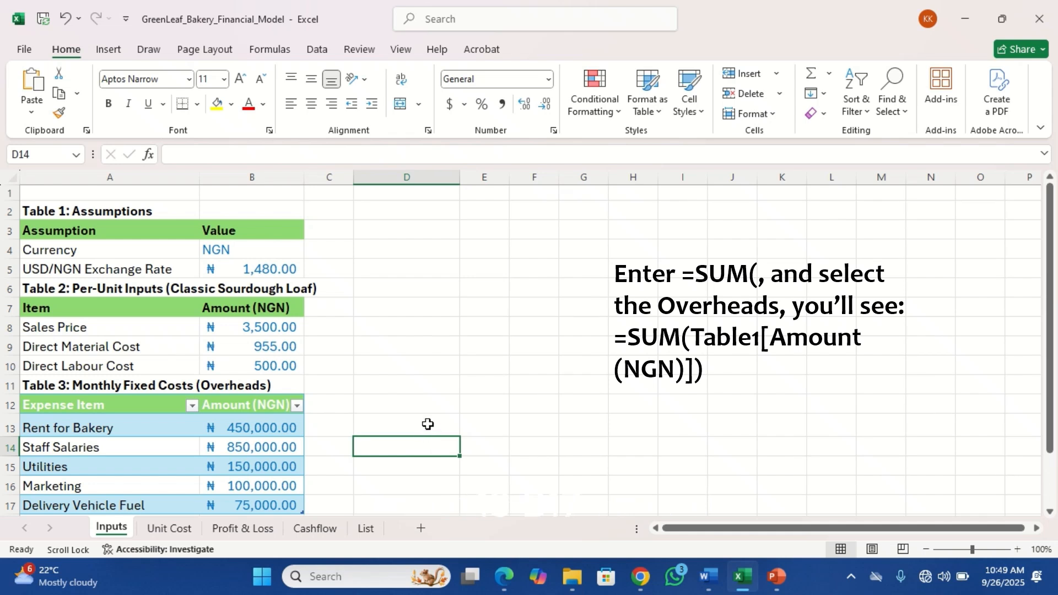
left_click(427, 424)
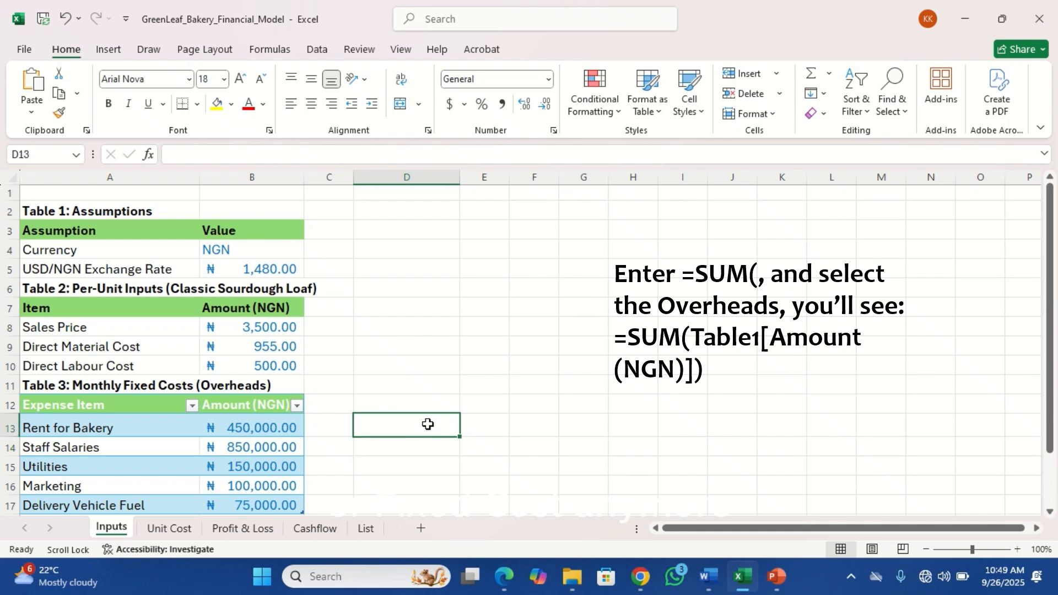
type("=sum")
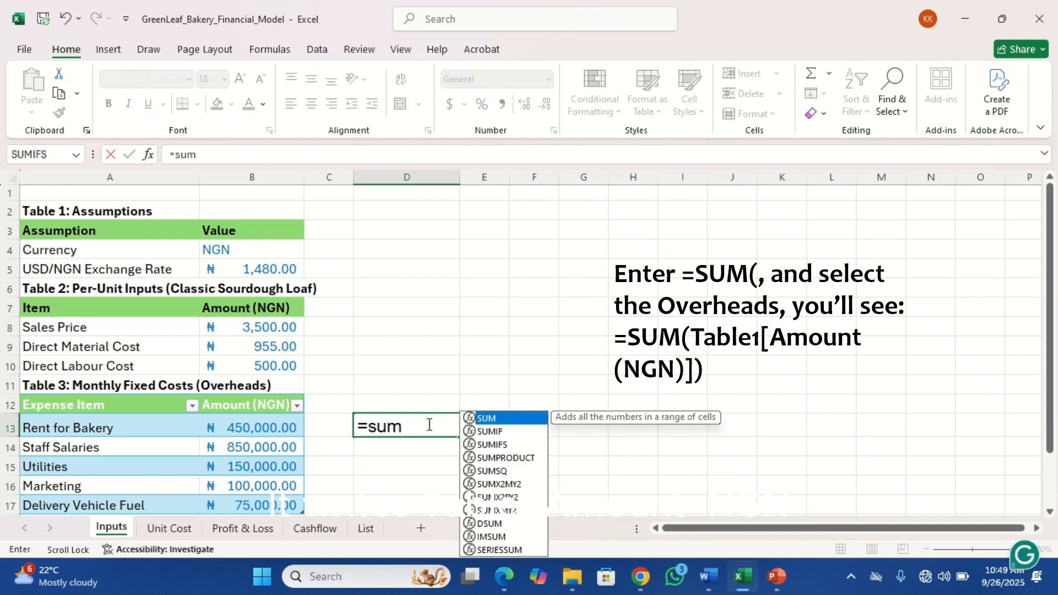
key("Tab")
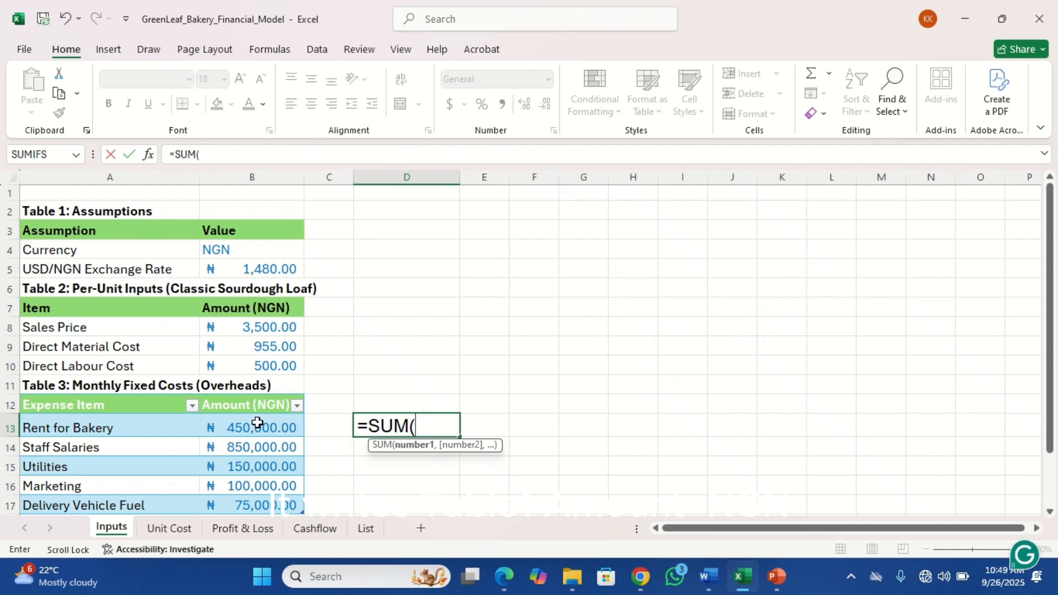
left_click_drag(257, 422, 261, 503)
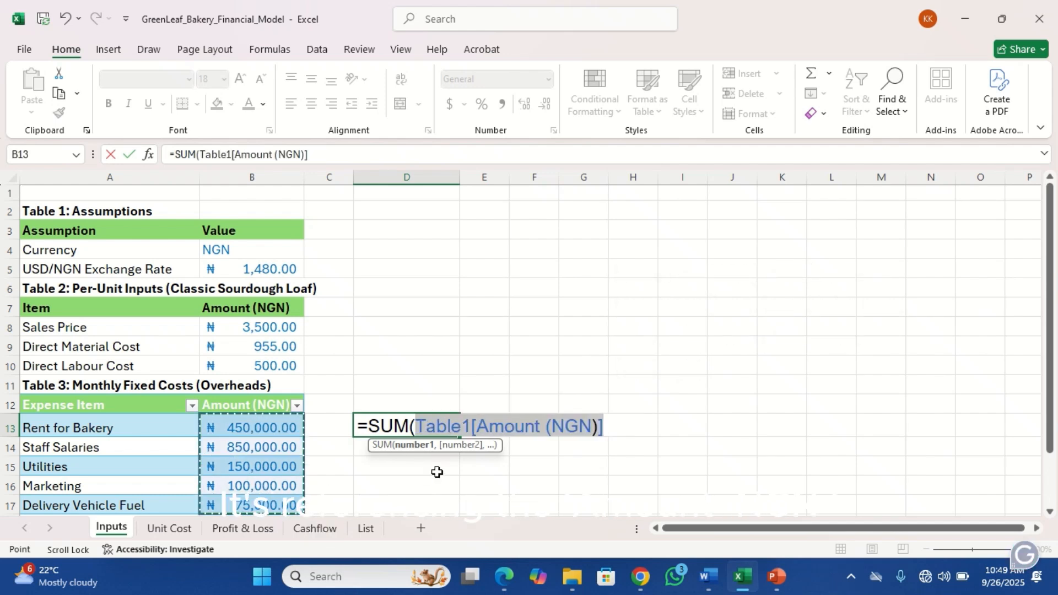
type(")")
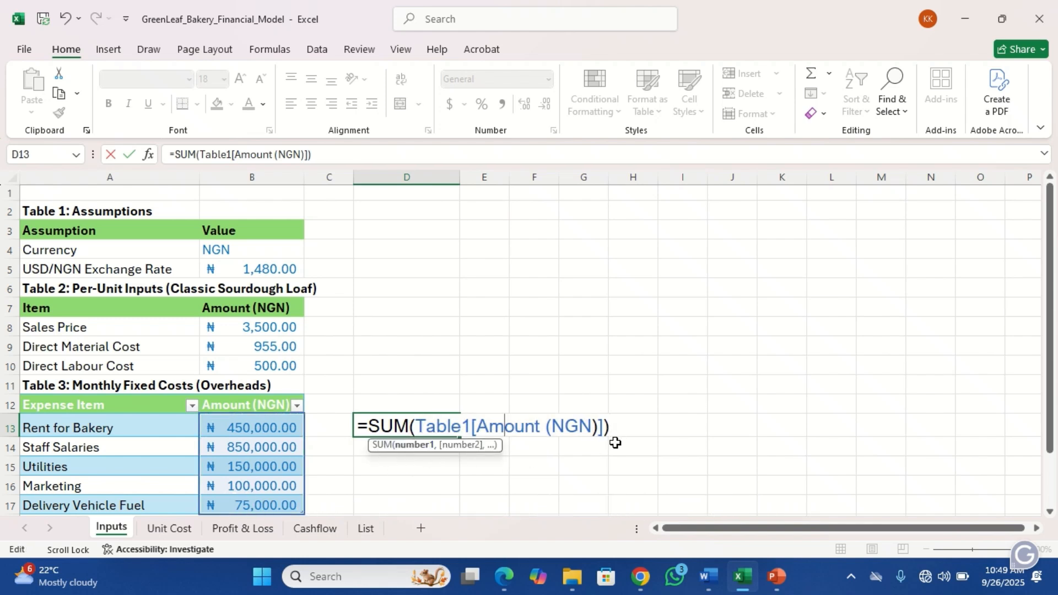
key("Return")
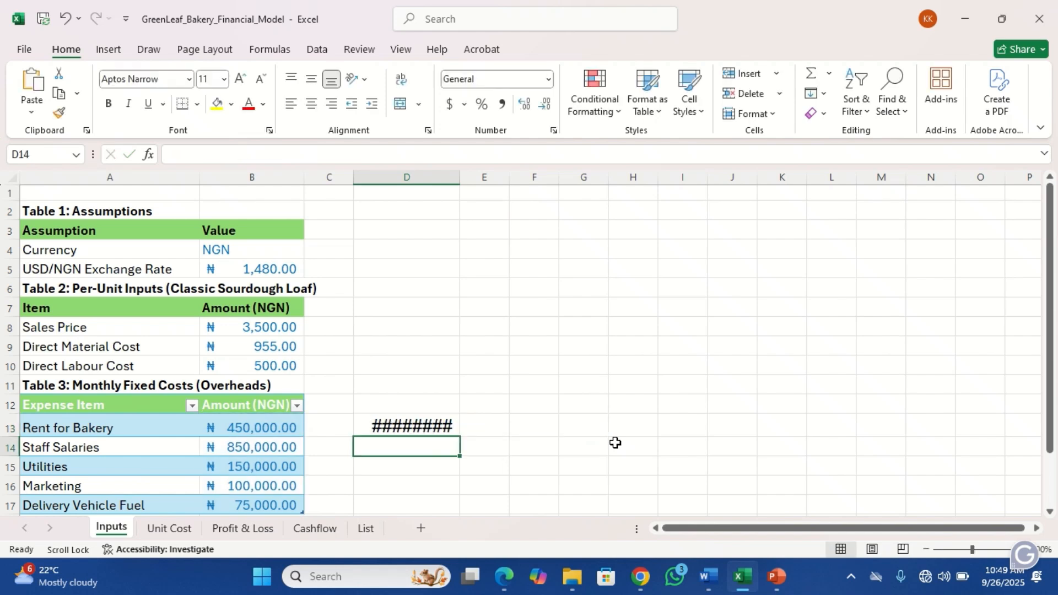
Autofit column D to the total and clear the formula from D13
double_click(459, 175)
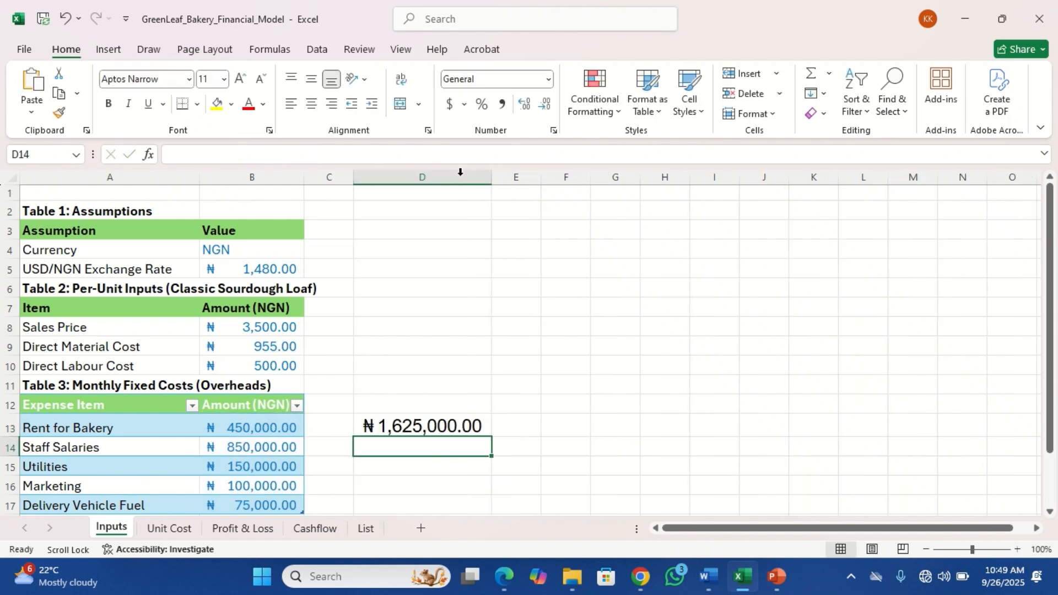
double_click(442, 427)
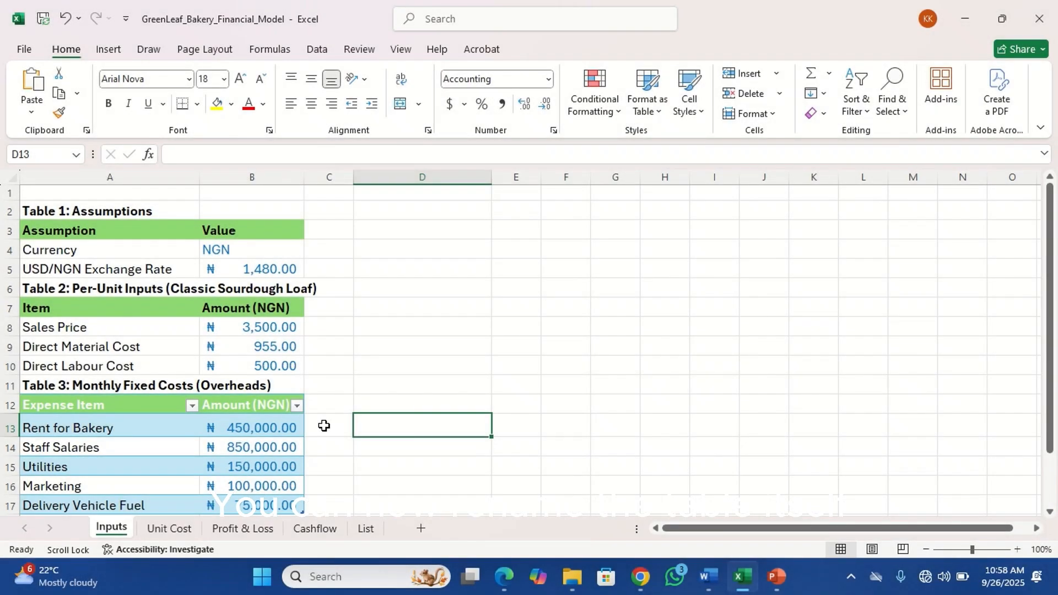
Rename the overheads table from Table1 to tbl_Overheads
left_click(246, 432)
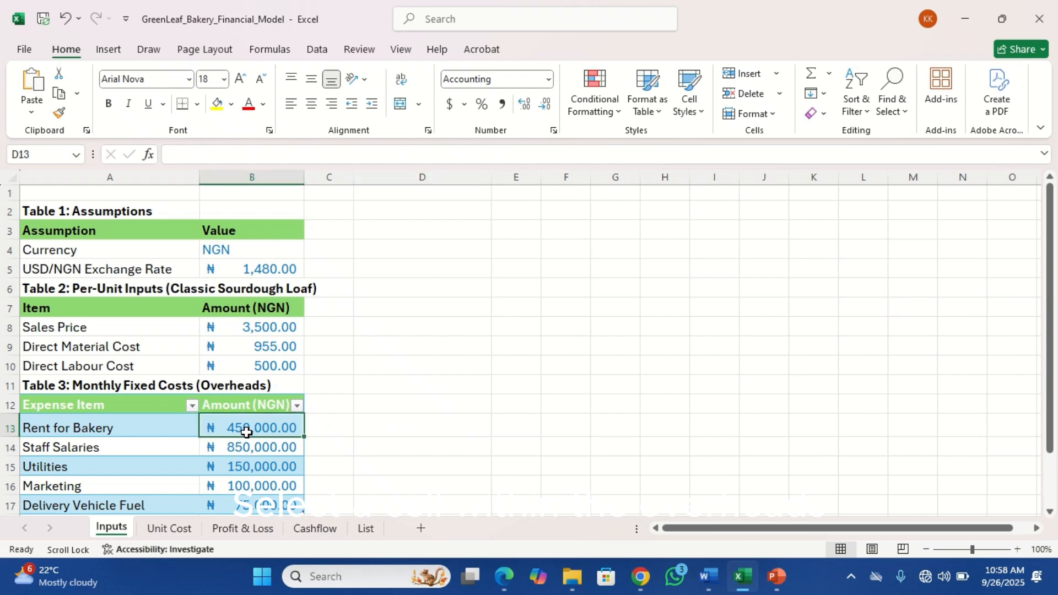
left_click(174, 421)
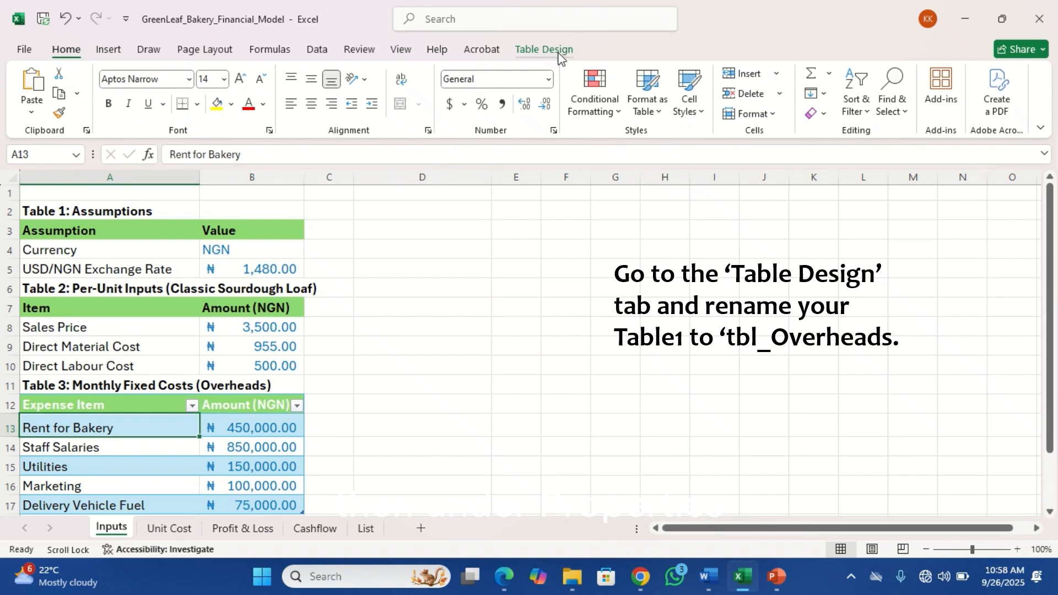
left_click(544, 49)
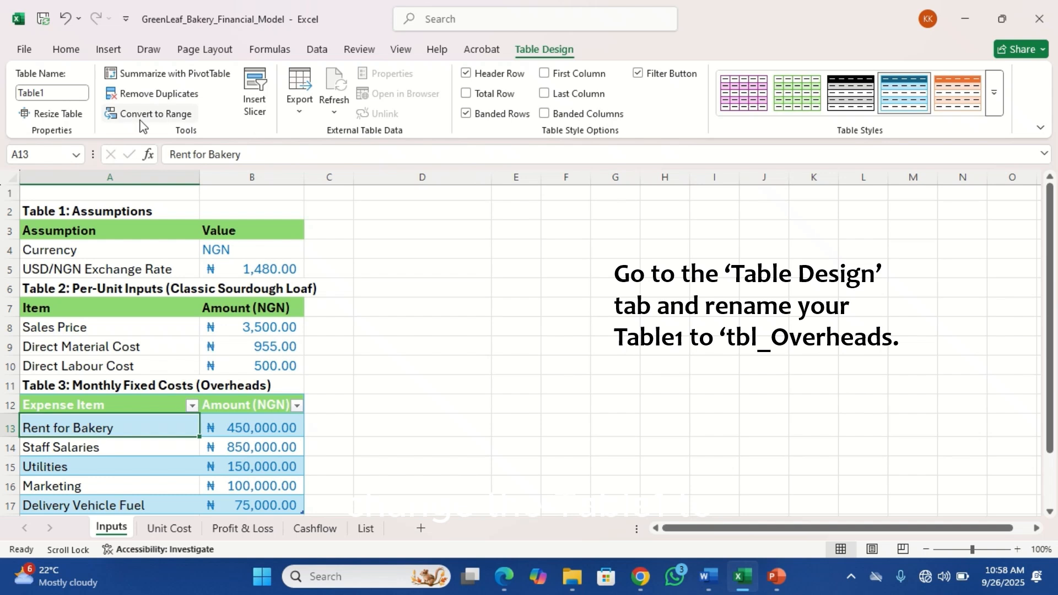
left_click(60, 92)
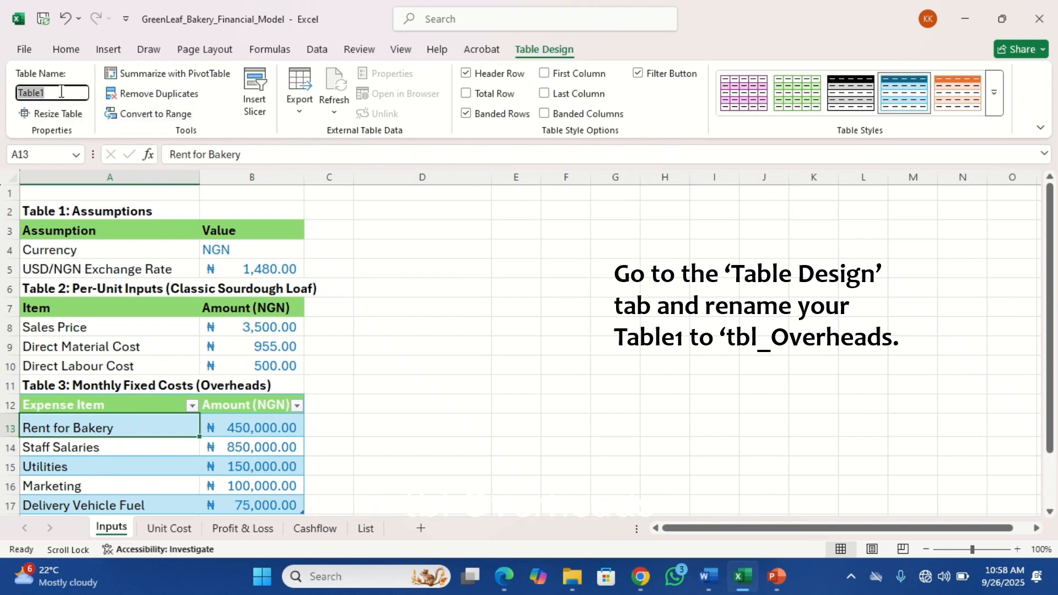
type("tbl_Overheads")
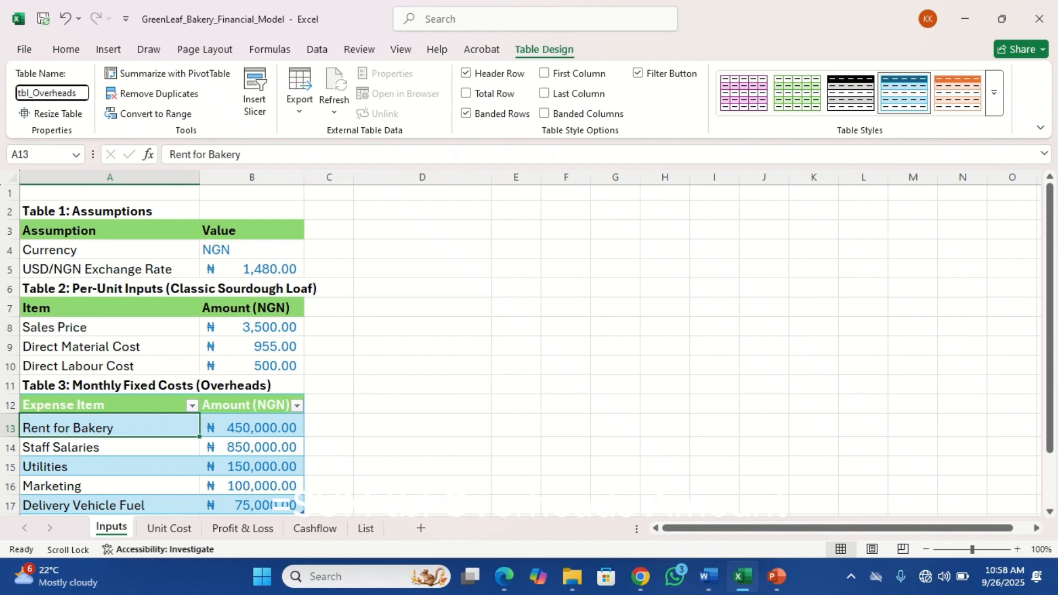
key("Return")
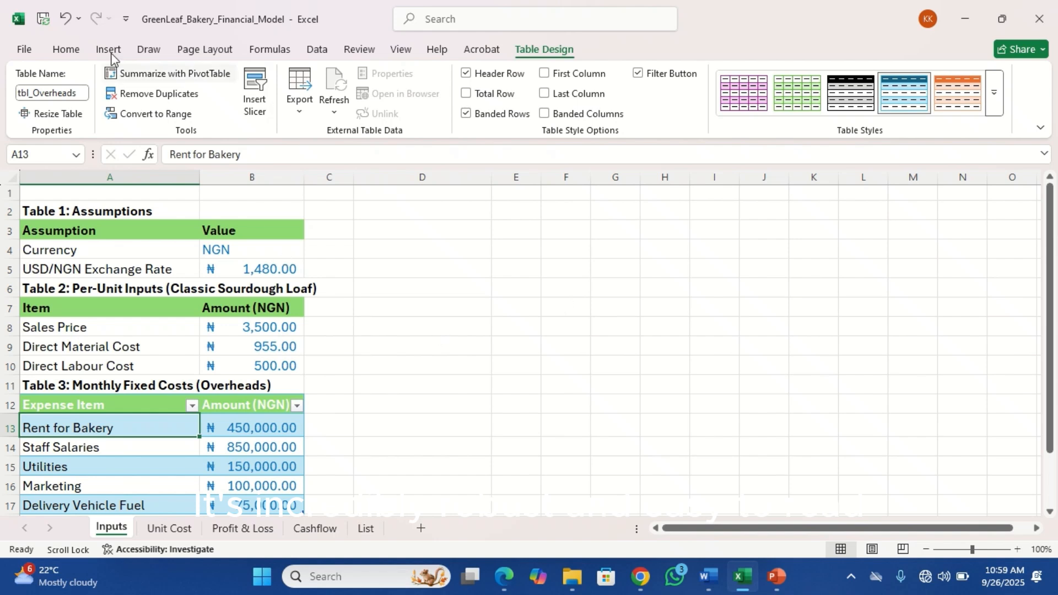
In D13, enter =SUM(tbl_Overheads[Amount (NGN)]) by selecting the table's amounts B13:B17, then review the formula
left_click(67, 49)
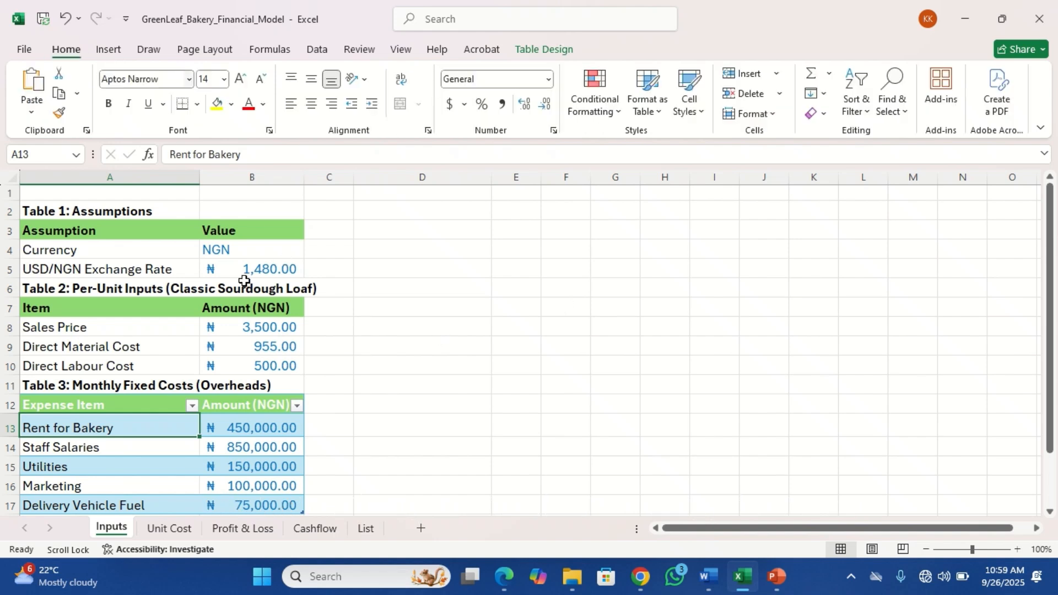
left_click(403, 436)
type("=SUM(")
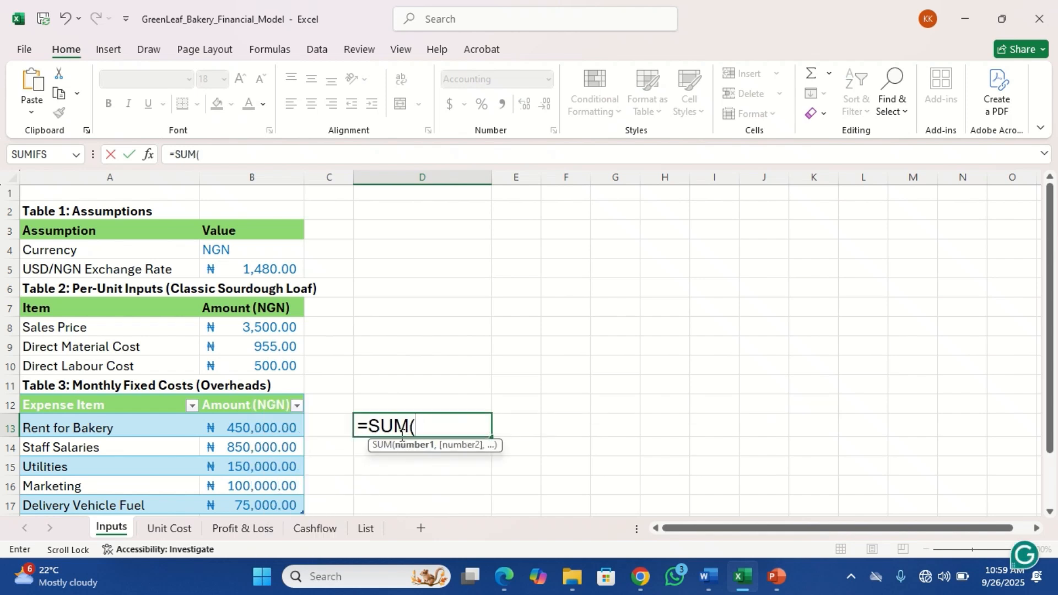
left_click_drag(271, 427, 278, 501)
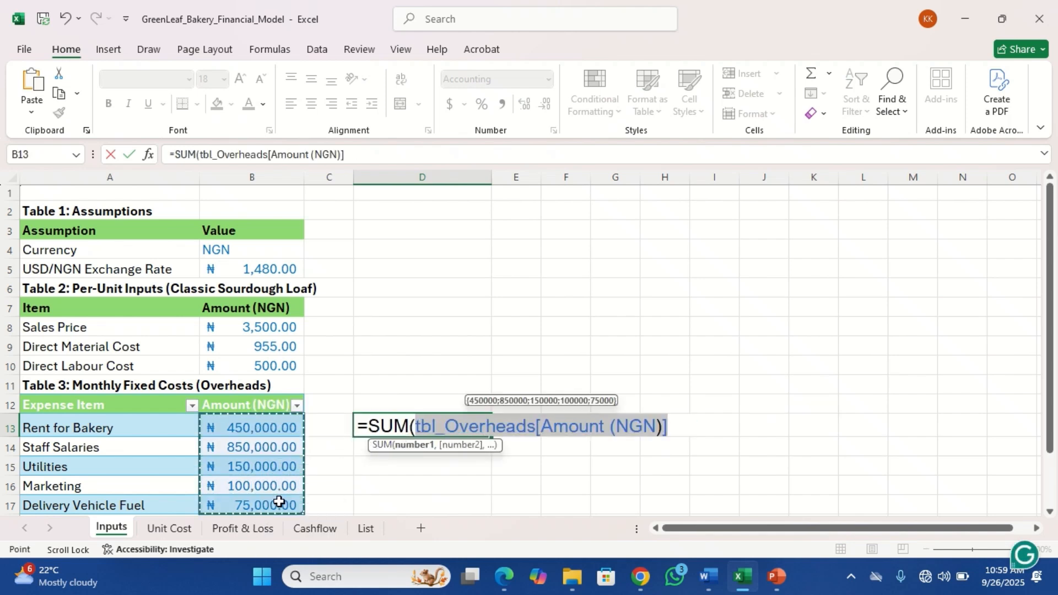
left_click(616, 426)
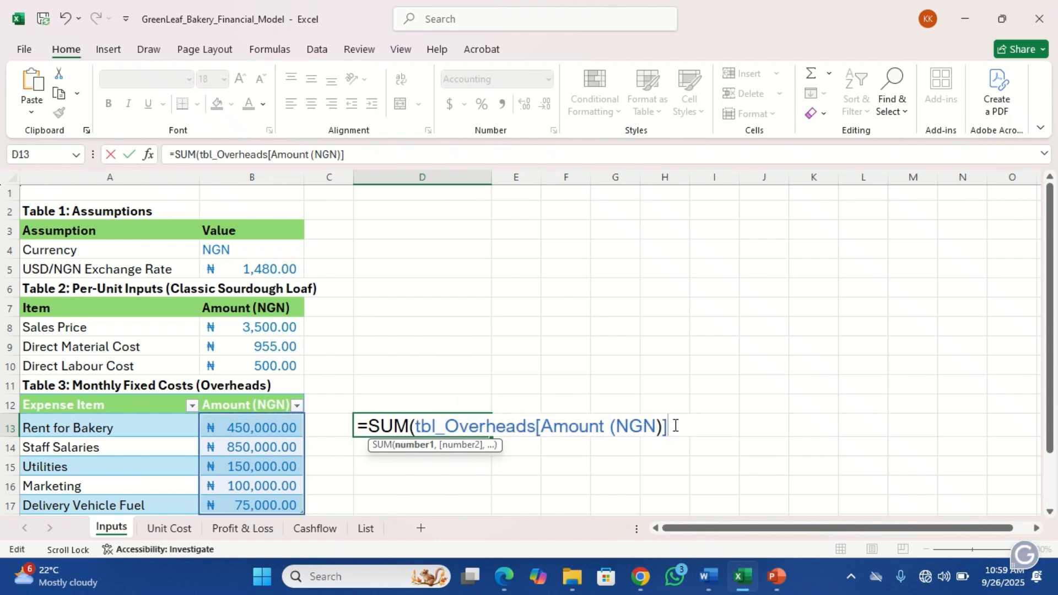
type(")")
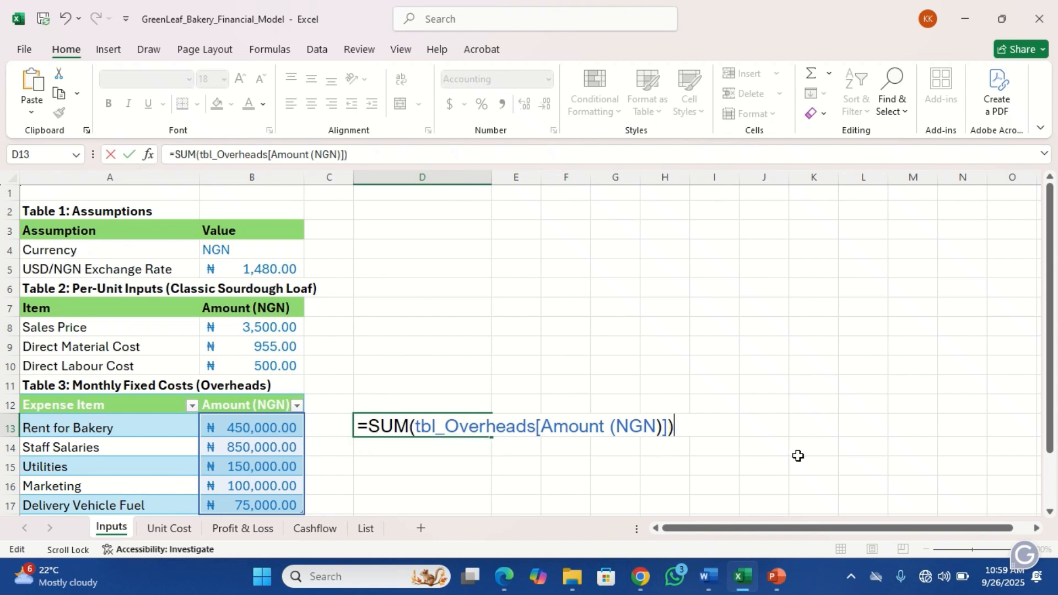
key("Return")
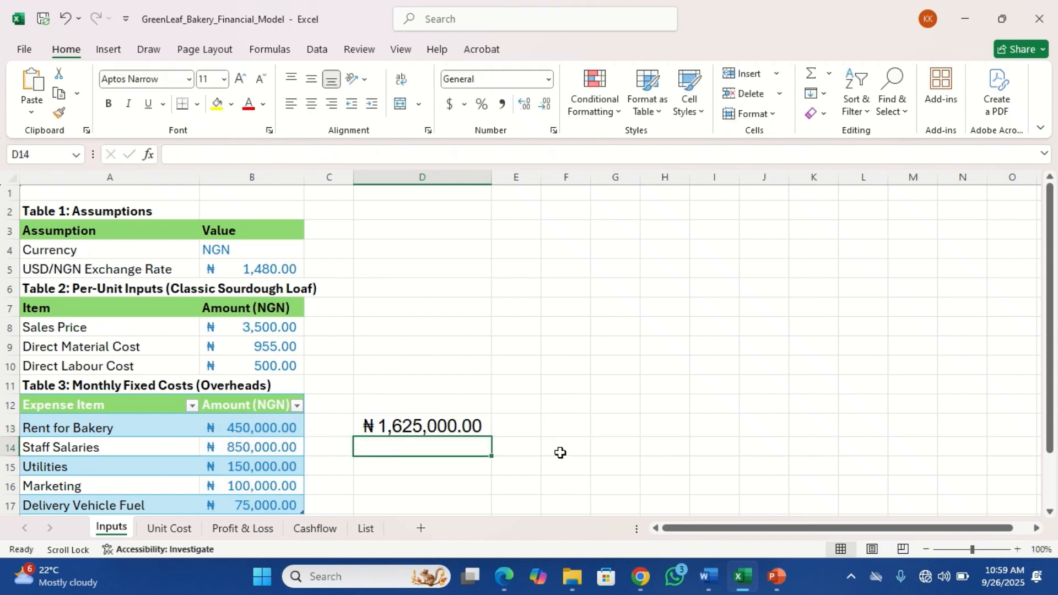
double_click(450, 425)
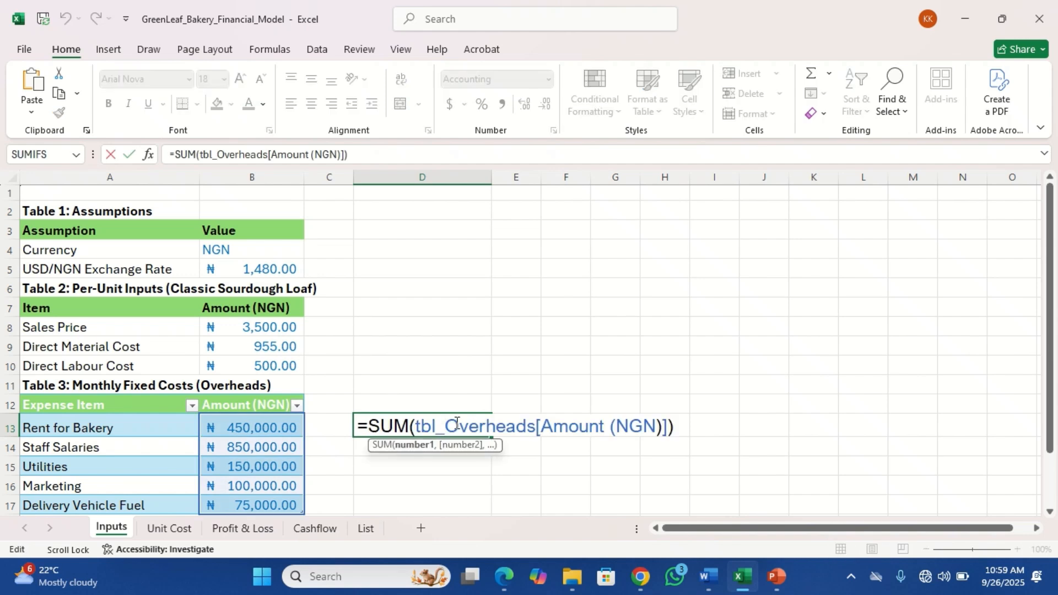
left_click(688, 424)
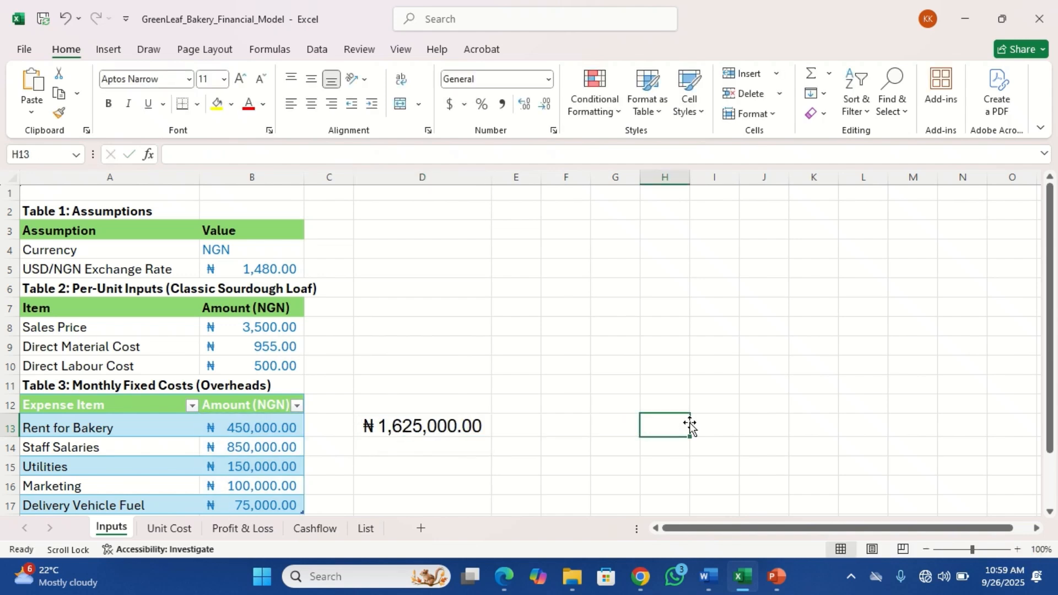